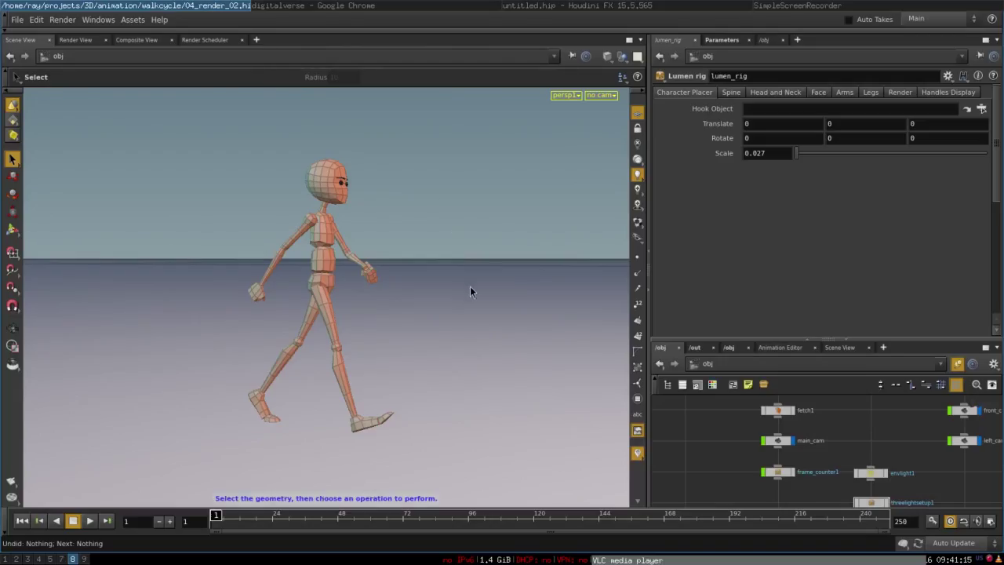
Play back the proxy character's walk cycle in the viewport and return the timeline to the first frame.
{"action": "left_click_drag", "start_coordinate": [458, 281], "coordinate": [440, 299], "text": "alt"}
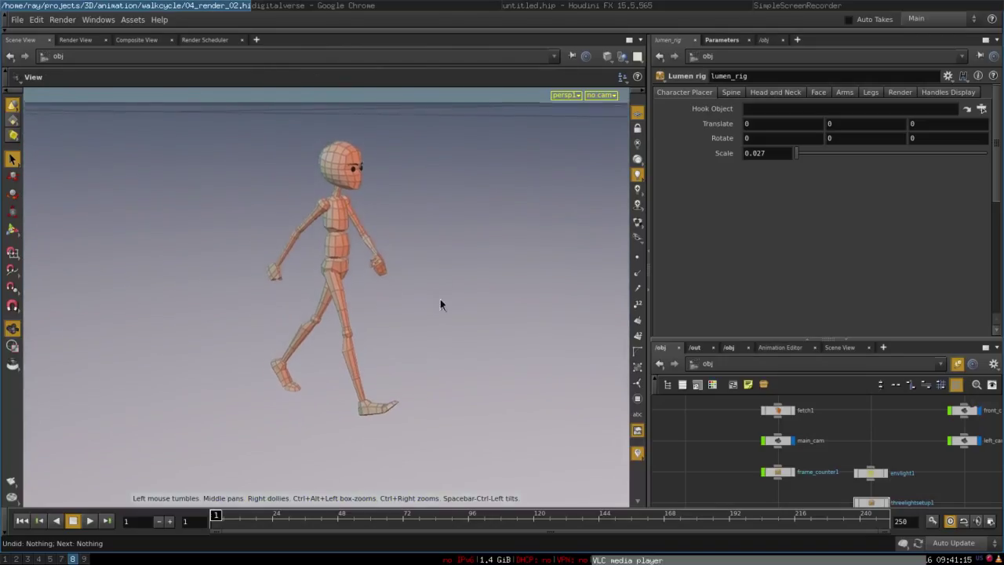
{"action": "left_click", "coordinate": [91, 521]}
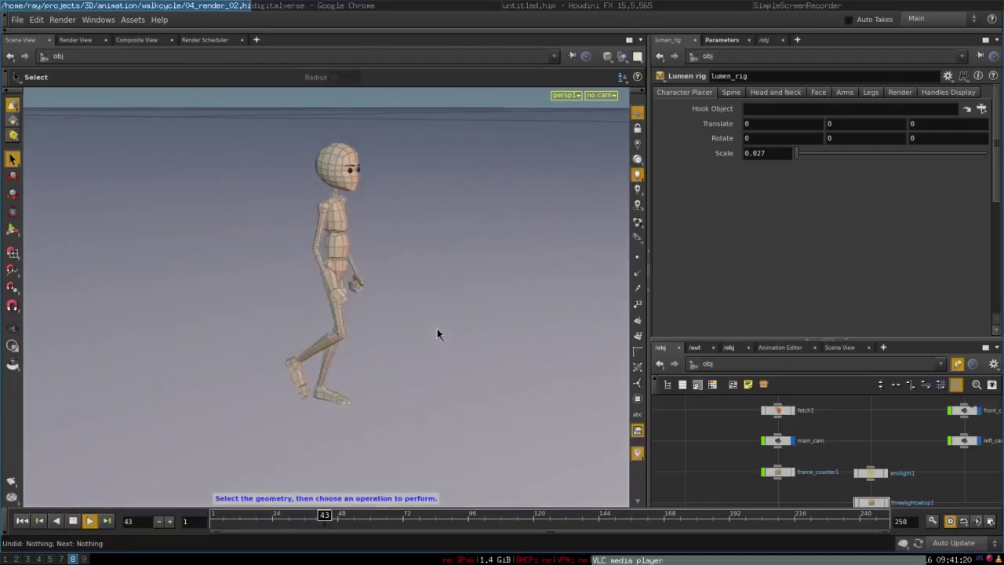
{"action": "mouse_move", "coordinate": [446, 314]}
{"action": "left_mouse_down", "text": "alt"}
{"action": "mouse_move", "coordinate": [440, 322]}
{"action": "mouse_move", "coordinate": [385, 296]}
{"action": "mouse_move", "coordinate": [511, 301]}
{"action": "mouse_move", "coordinate": [340, 309]}
{"action": "mouse_move", "coordinate": [465, 303]}
{"action": "mouse_move", "coordinate": [431, 304]}
{"action": "mouse_move", "coordinate": [444, 301]}
{"action": "left_mouse_up", "text": "alt"}
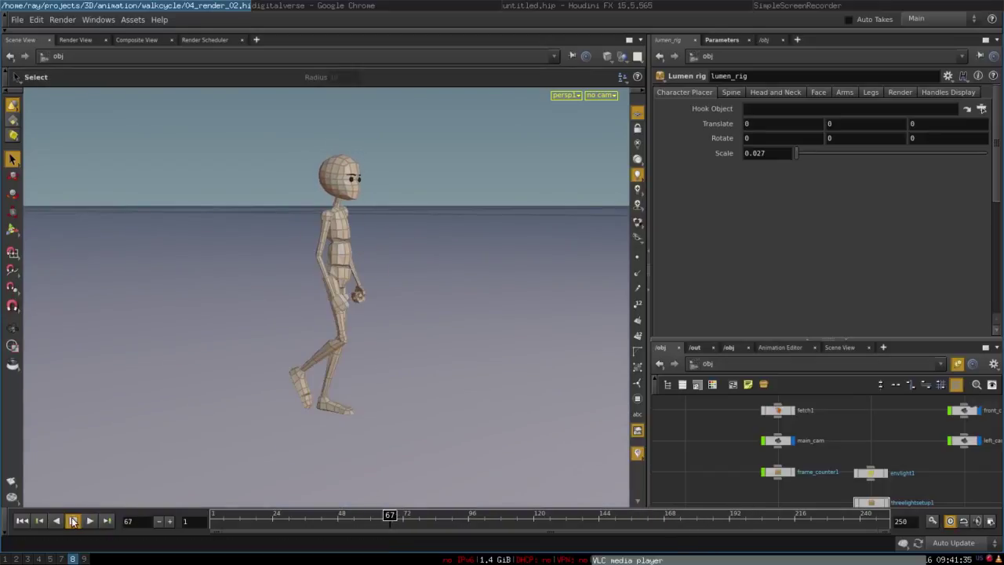
{"action": "left_click", "coordinate": [22, 521]}
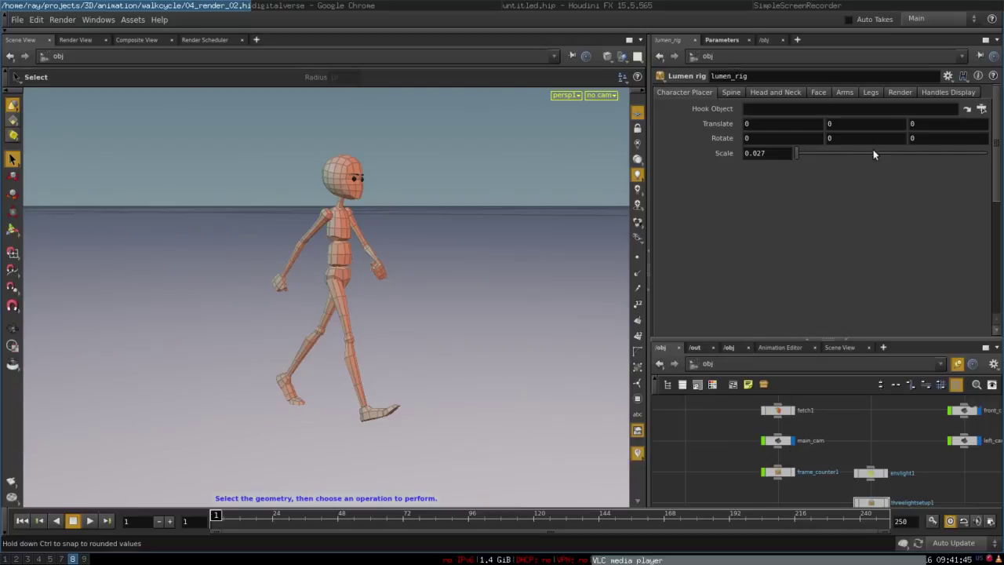
Turn off face and body subdivision in the lumen_rig render settings and switch the displayed character to Charlie.
{"action": "left_click", "coordinate": [900, 92]}
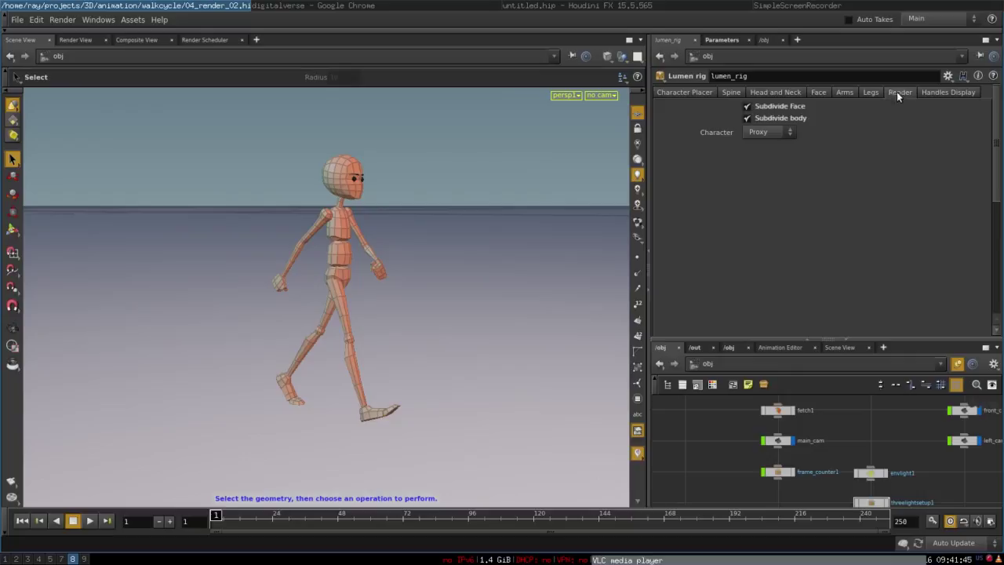
{"action": "left_click", "coordinate": [755, 133]}
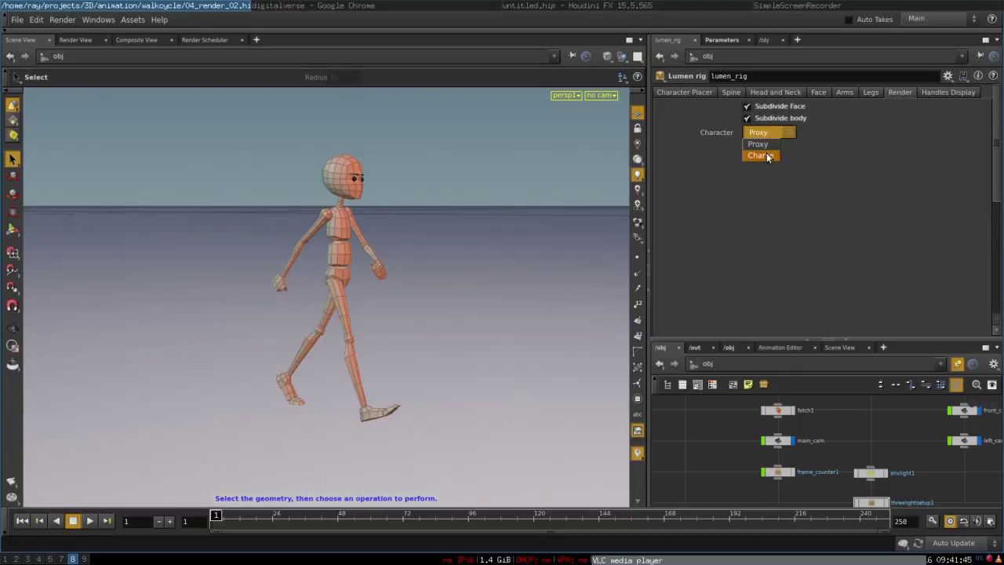
{"action": "left_click", "coordinate": [756, 106]}
{"action": "left_click", "coordinate": [756, 118]}
{"action": "left_click", "coordinate": [757, 132]}
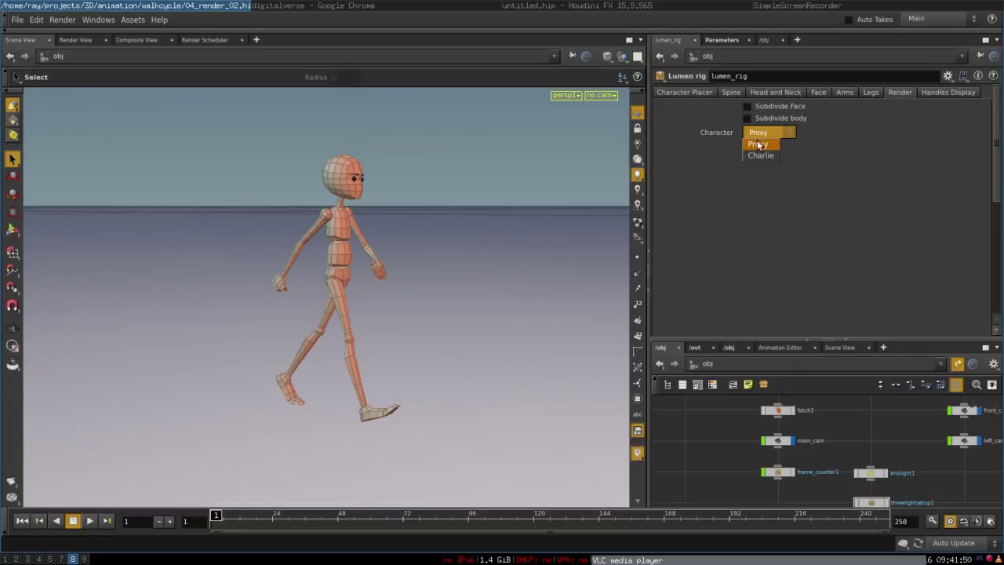
{"action": "left_click", "coordinate": [759, 156]}
{"action": "key", "text": "Escape"}
{"action": "mouse_move", "coordinate": [394, 272]}
{"action": "left_mouse_down"}
{"action": "mouse_move", "coordinate": [347, 272]}
{"action": "mouse_move", "coordinate": [341, 294]}
{"action": "mouse_move", "coordinate": [432, 271]}
{"action": "mouse_move", "coordinate": [332, 278]}
{"action": "mouse_move", "coordinate": [385, 274]}
{"action": "mouse_move", "coordinate": [416, 287]}
{"action": "mouse_move", "coordinate": [433, 276]}
{"action": "mouse_move", "coordinate": [404, 276]}
{"action": "left_mouse_up"}
{"action": "key", "text": "s"}
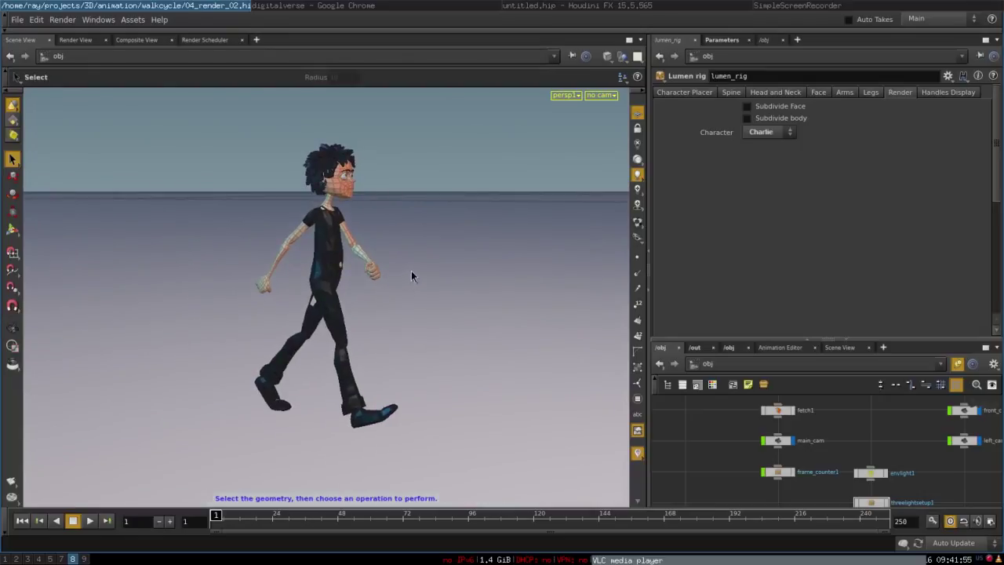
{"action": "right_click_drag", "start_coordinate": [437, 264], "coordinate": [407, 290], "text": "alt"}
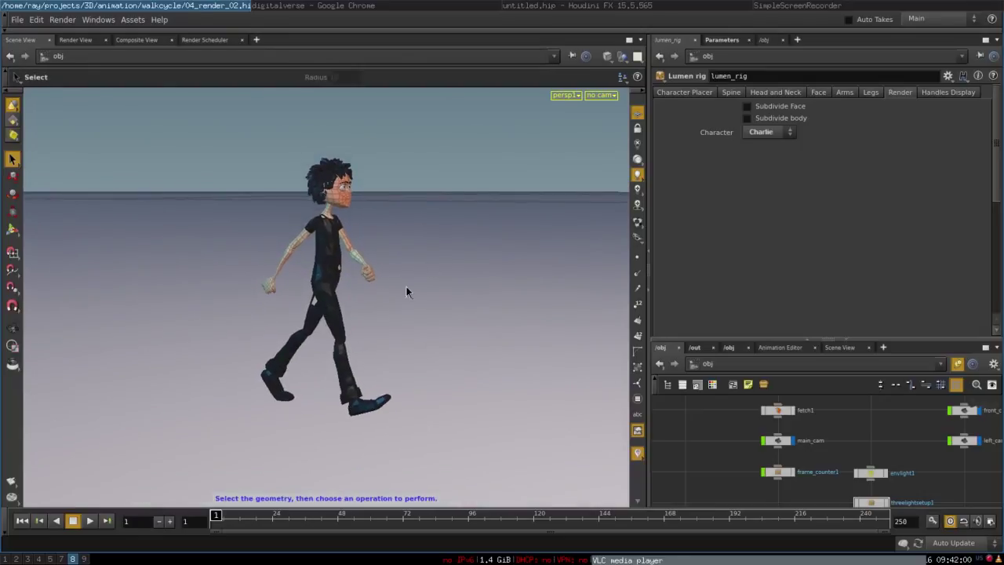
Play the walk cycle on the Charlie character and return the timeline to the first frame.
{"action": "left_click", "coordinate": [88, 521]}
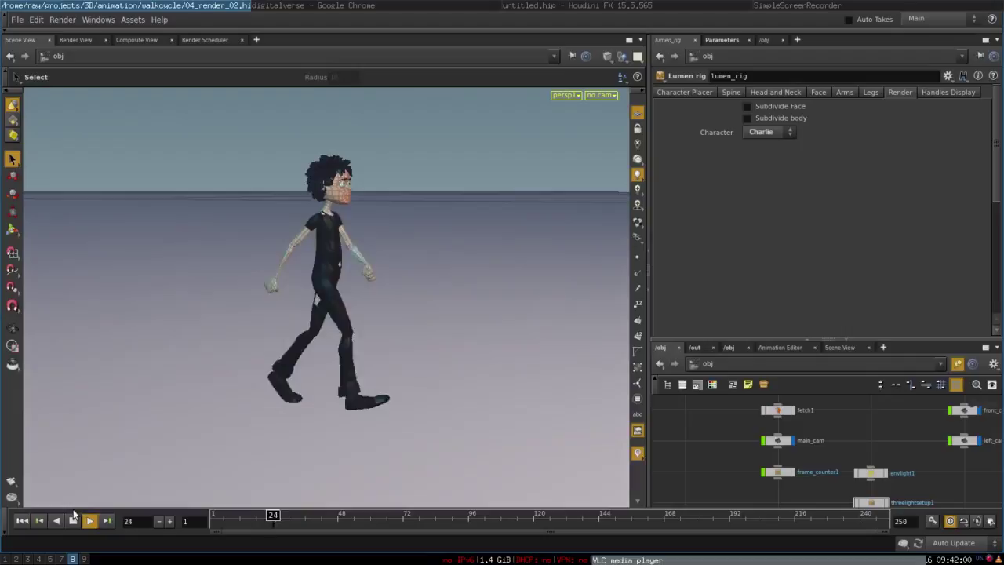
{"action": "left_click", "coordinate": [72, 521]}
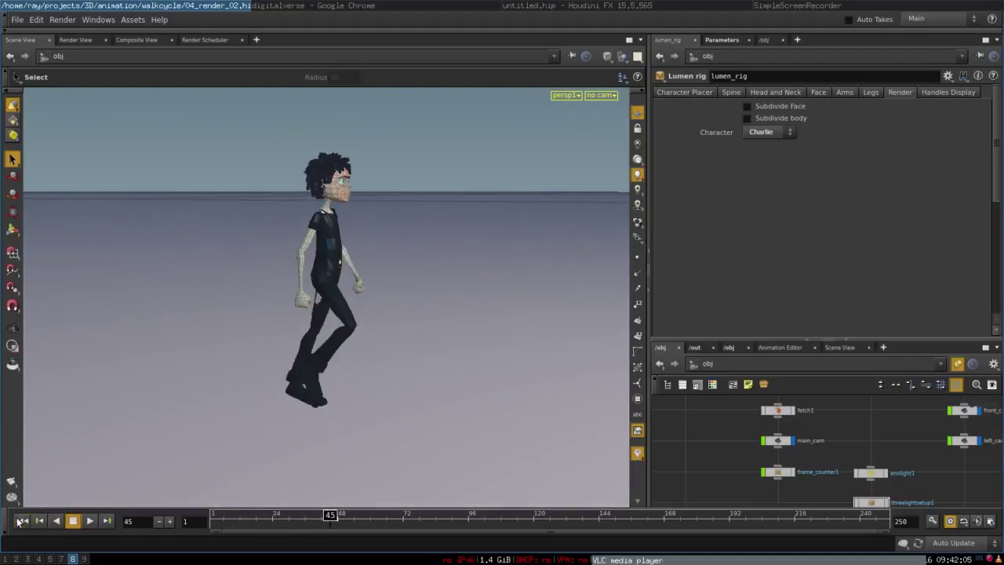
{"action": "left_click", "coordinate": [20, 521]}
Switch to Chrome and download the Lumen Rig v0.5 asset file from the digitalverse.io/lumen page.
{"action": "left_click", "coordinate": [346, 6]}
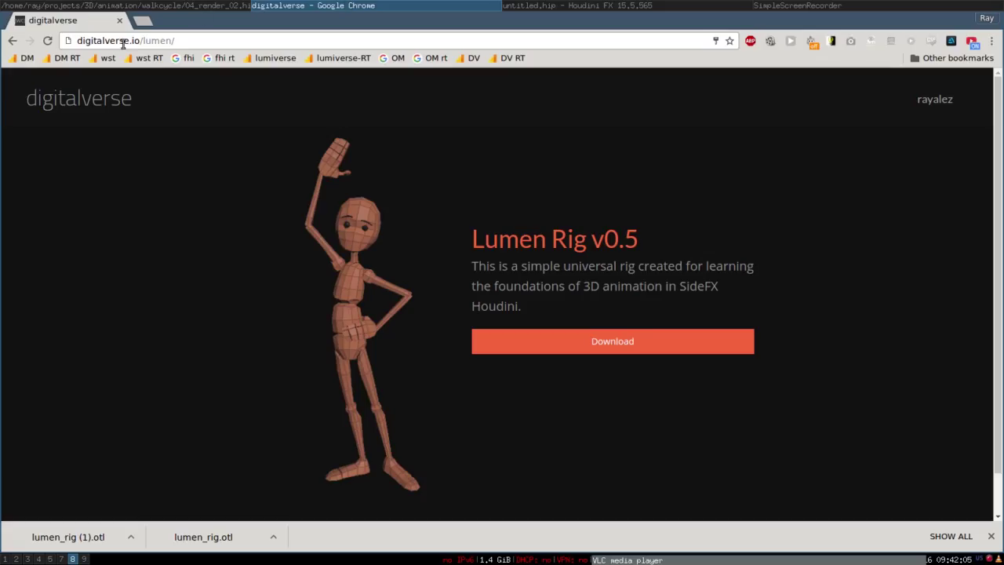
{"action": "left_click_drag", "start_coordinate": [78, 41], "coordinate": [238, 36]}
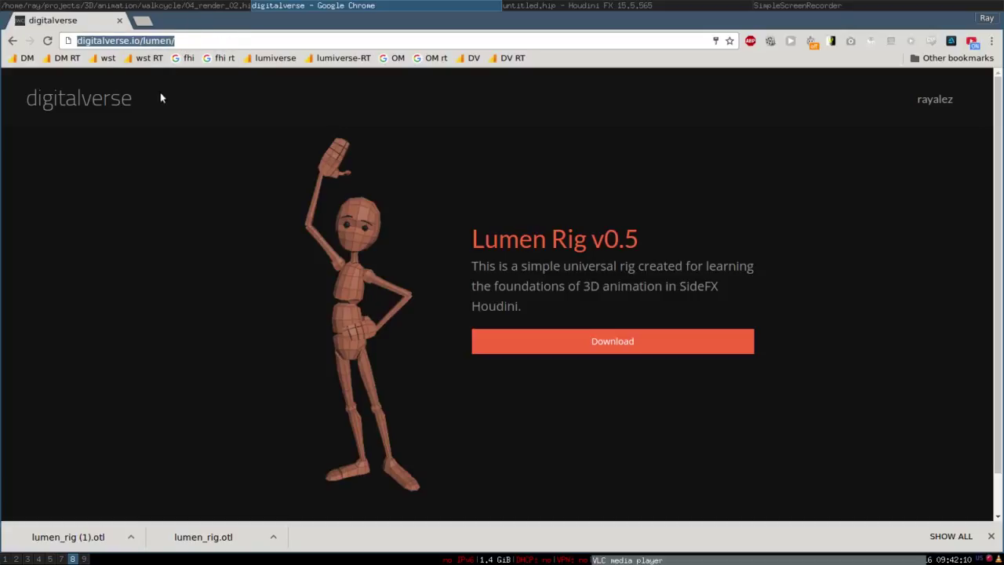
{"action": "left_click", "coordinate": [311, 101]}
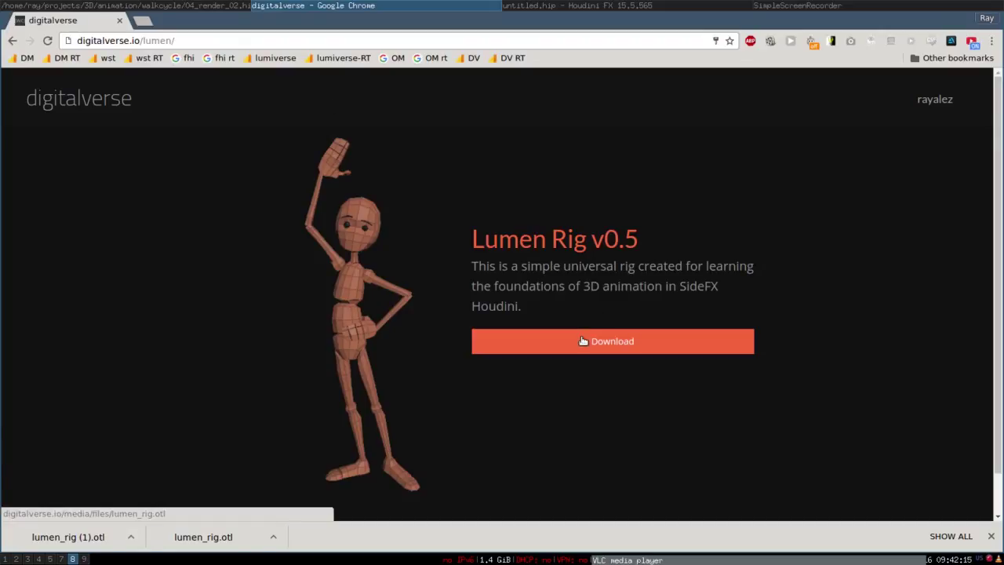
{"action": "left_click", "coordinate": [583, 340]}
{"action": "left_click", "coordinate": [216, 5]}
{"action": "left_click", "coordinate": [367, 6]}
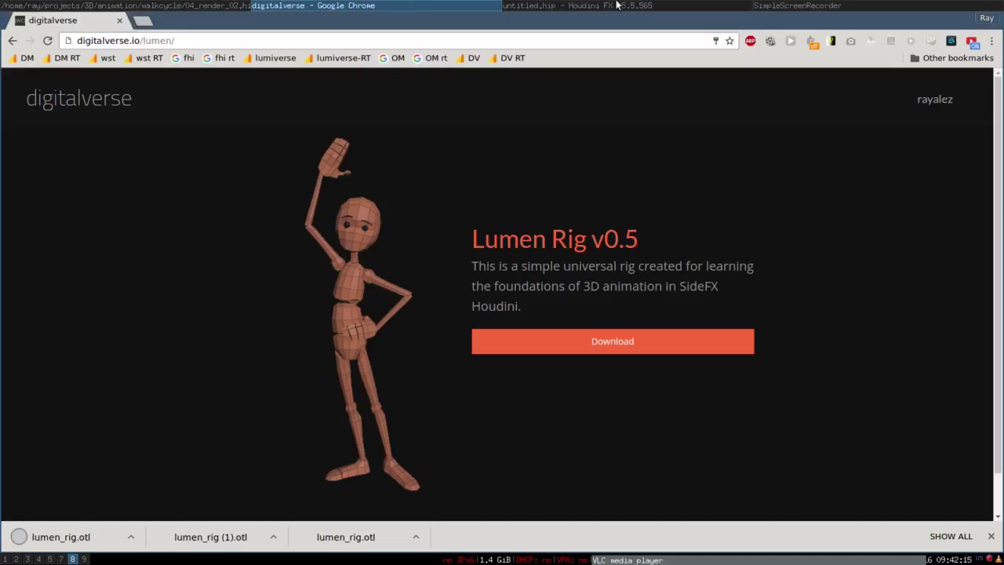
Switch to the untitled.hip Houdini scene and install lumen_rig.otl from $HOME/projects/3D/assets/characters/ as a digital asset library.
{"action": "left_click", "coordinate": [617, 5]}
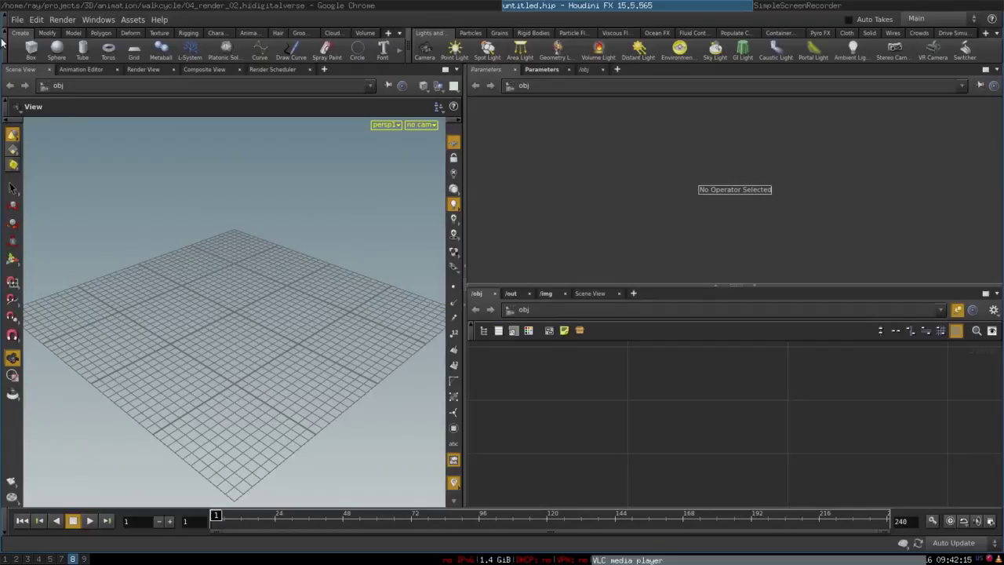
{"action": "left_click", "coordinate": [16, 20]}
{"action": "mouse_move", "coordinate": [102, 186]}
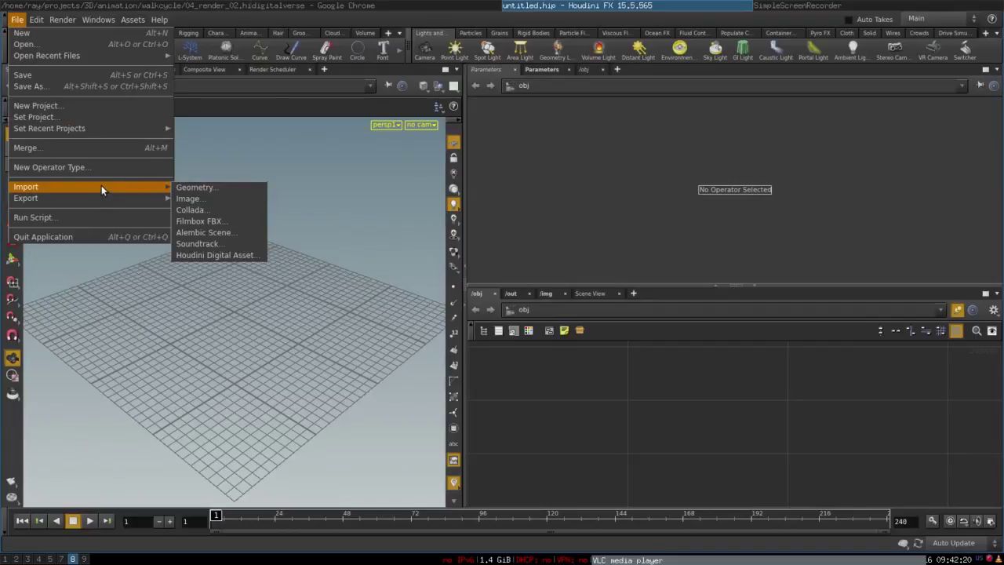
{"action": "left_click", "coordinate": [198, 255]}
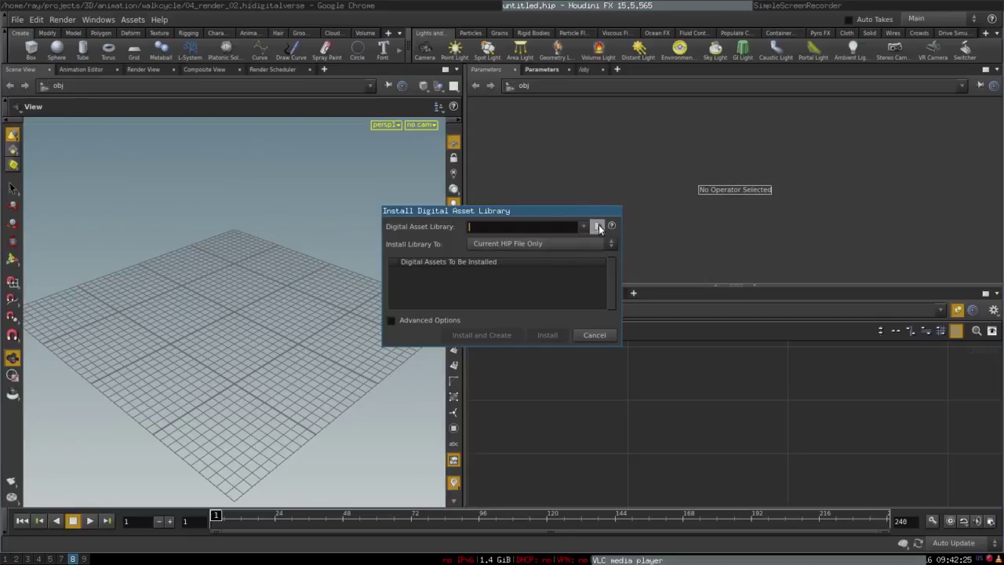
{"action": "left_click", "coordinate": [596, 228]}
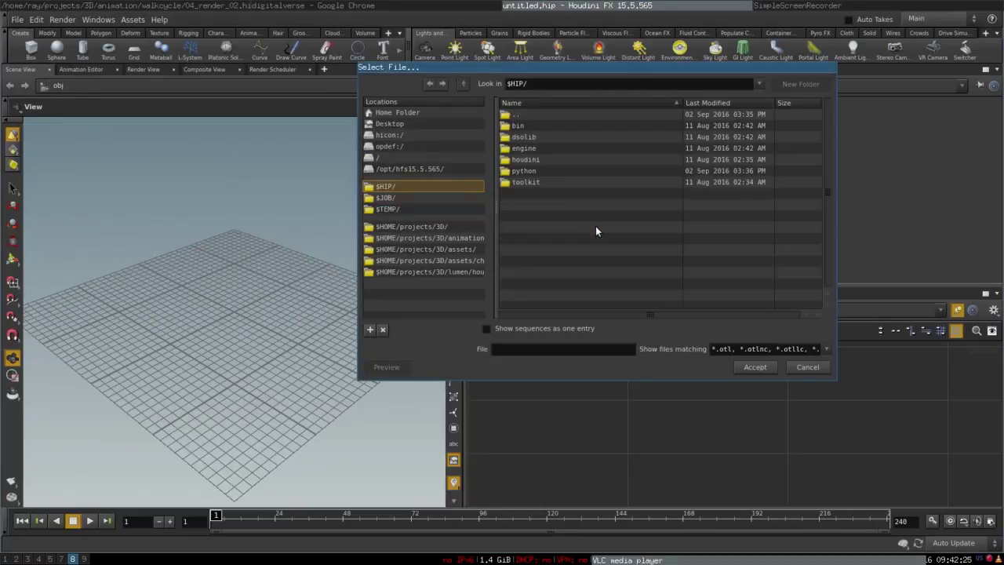
{"action": "left_click", "coordinate": [438, 248]}
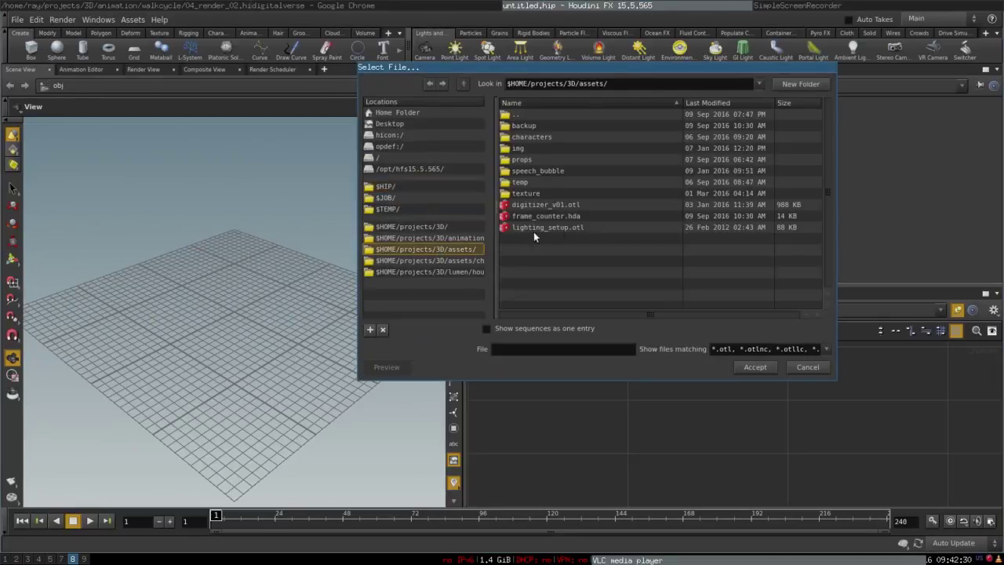
{"action": "left_click", "coordinate": [447, 260]}
{"action": "left_click", "coordinate": [539, 284]}
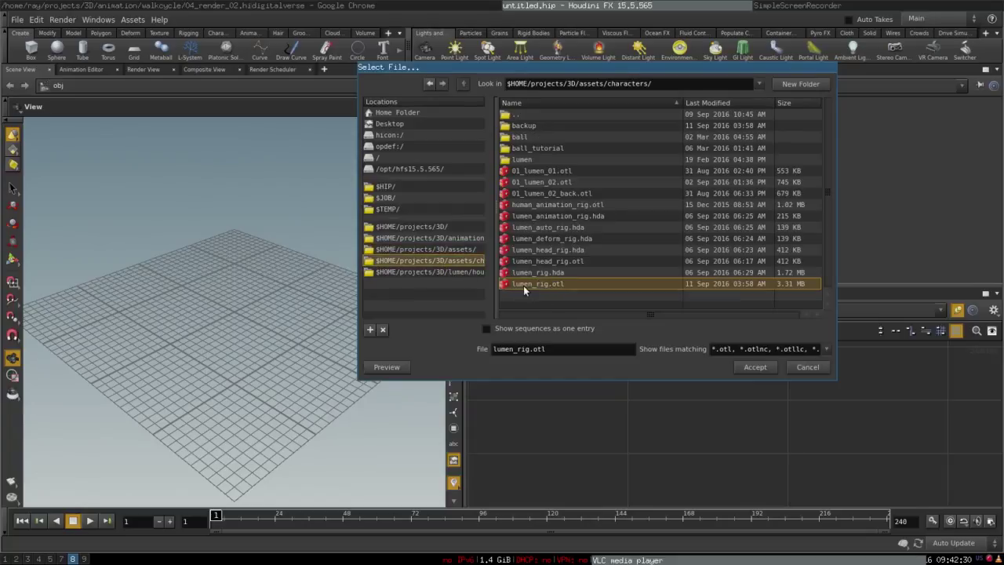
{"action": "double_click", "coordinate": [531, 284]}
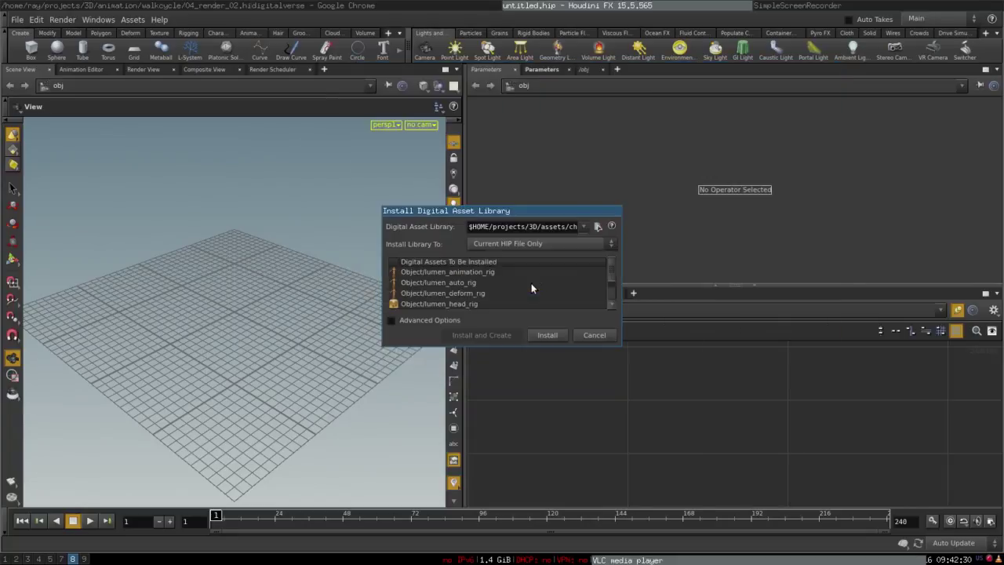
{"action": "left_click", "coordinate": [553, 334]}
Add a Lumen rig node to the empty object network.
{"action": "key", "text": "Tab"}
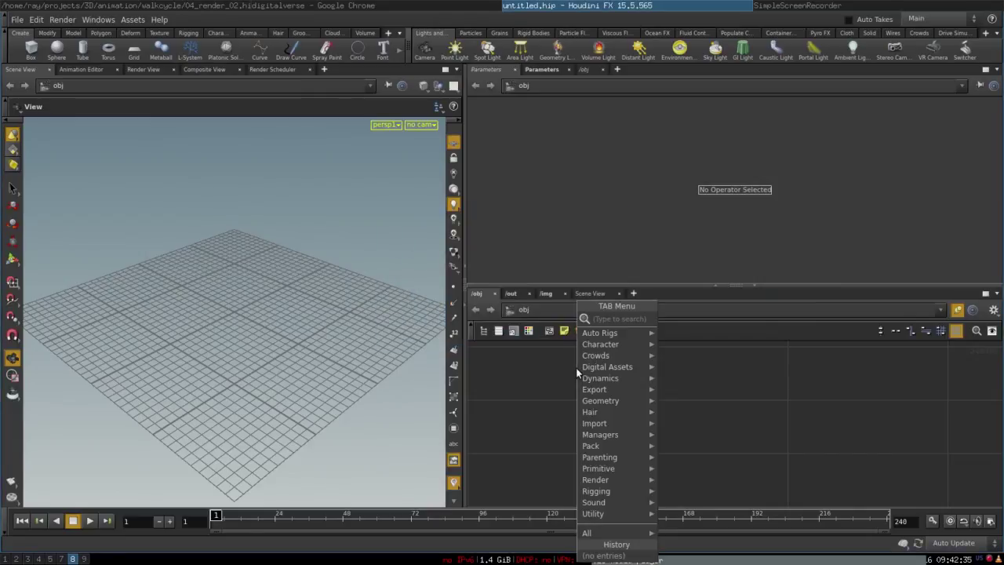
{"action": "type", "text": "lum"}
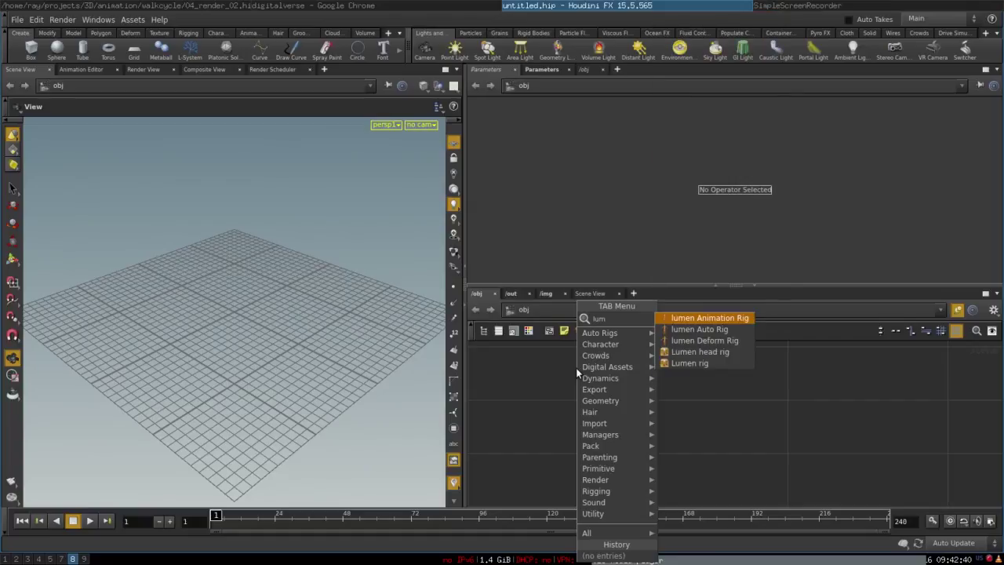
{"action": "key", "text": "Down"}
{"action": "key", "text": "Down"}
{"action": "key", "text": "Down"}
{"action": "key", "text": "Down"}
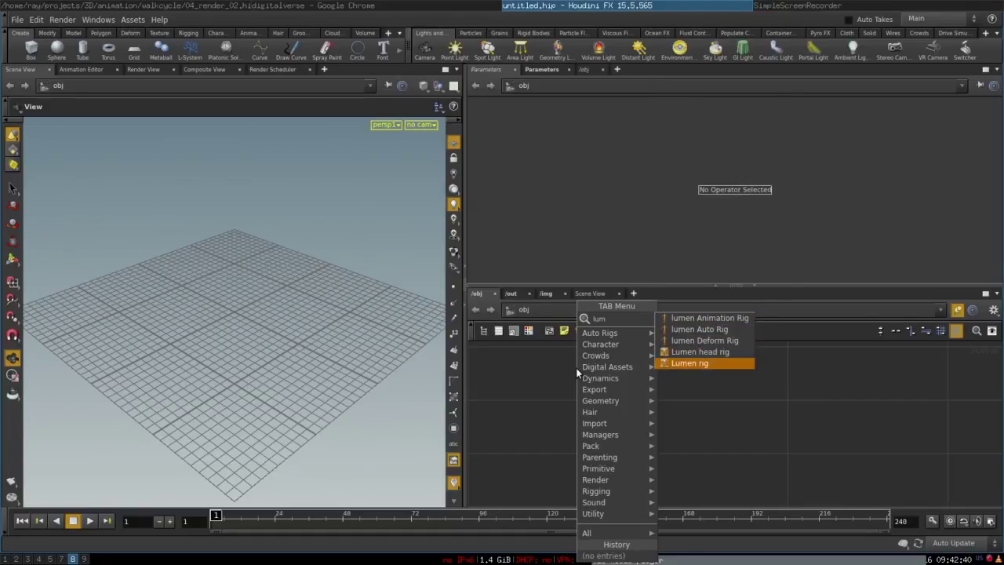
{"action": "key", "text": "Return"}
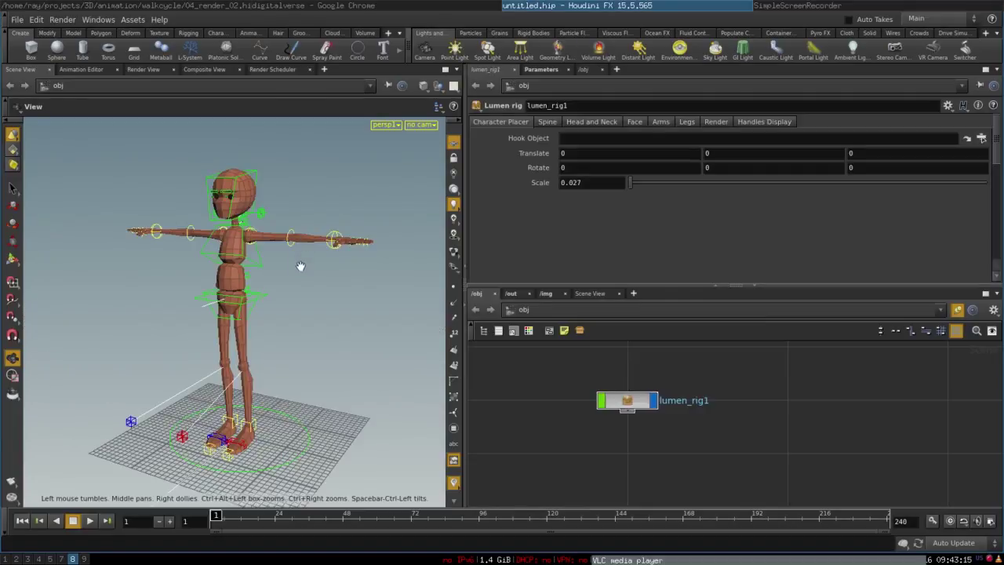
Try rotating the rig's chest control in the viewport and undo the rotation.
{"action": "left_click_drag", "start_coordinate": [301, 264], "coordinate": [204, 287]}
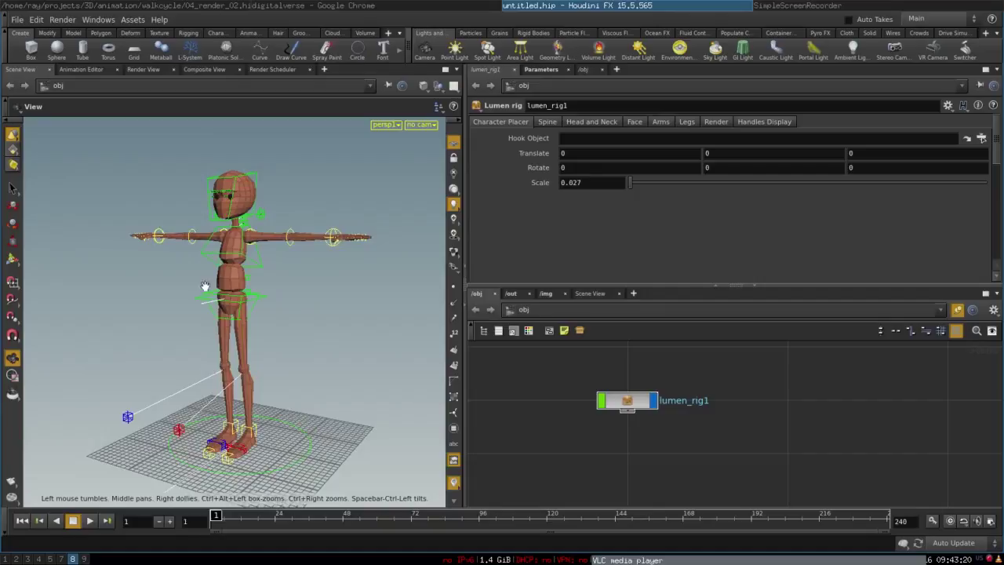
{"action": "right_click_drag", "start_coordinate": [138, 250], "coordinate": [276, 234]}
{"action": "right_click_drag", "start_coordinate": [360, 253], "coordinate": [272, 283]}
{"action": "key", "text": "s"}
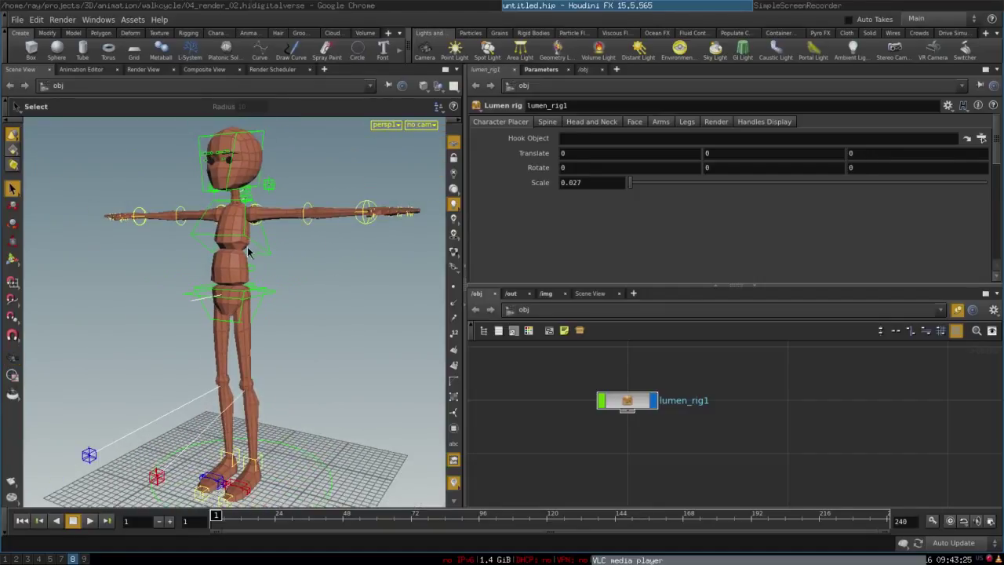
{"action": "left_click", "coordinate": [249, 233]}
{"action": "key", "text": "r"}
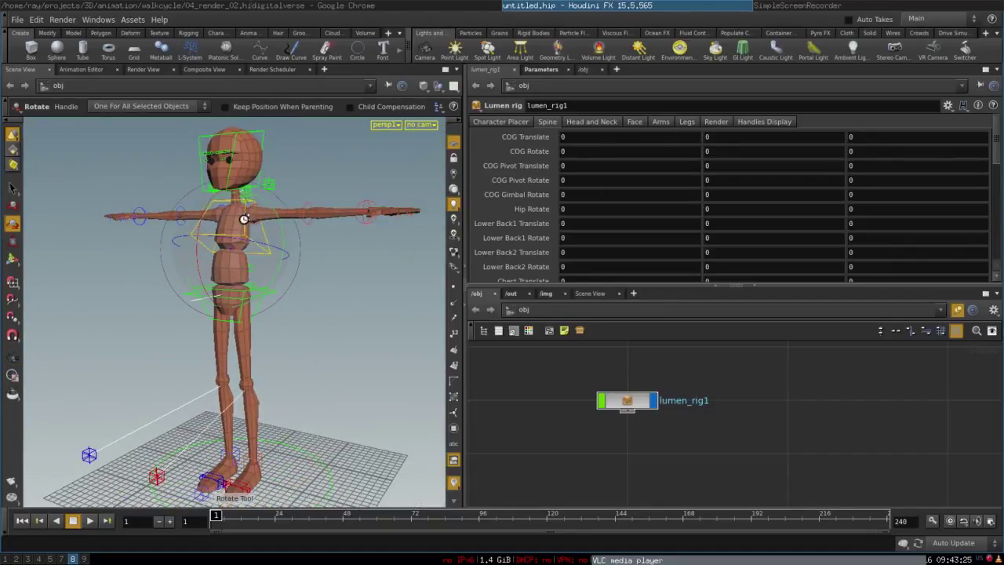
{"action": "left_click_drag", "start_coordinate": [253, 257], "coordinate": [232, 261]}
{"action": "key", "text": "ctrl+z"}
{"action": "key", "text": "ctrl+z"}
Try moving the left leg's ankle control with the translate handle and undo the move.
{"action": "key", "text": "t"}
{"action": "left_click", "coordinate": [261, 462]}
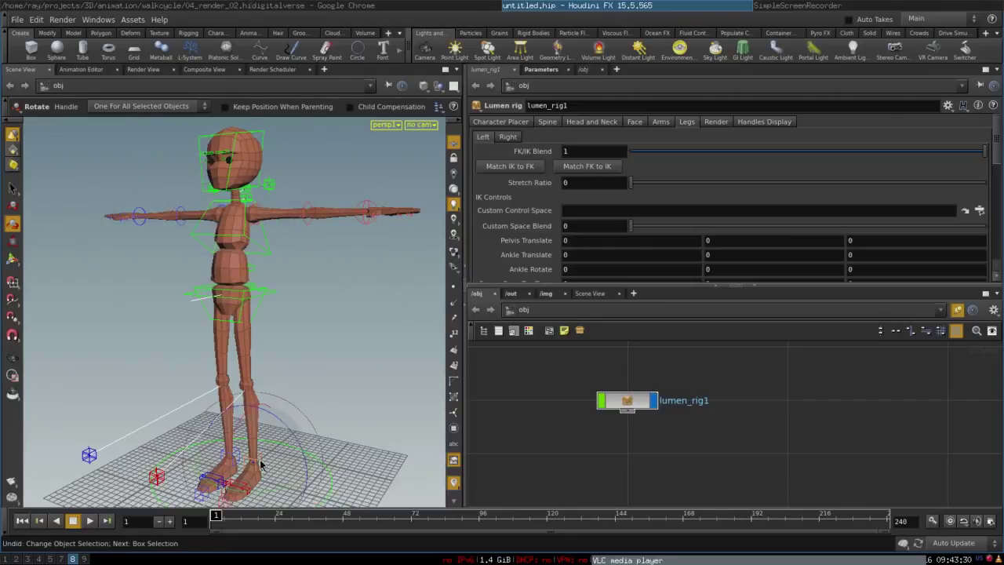
{"action": "left_click_drag", "start_coordinate": [261, 462], "coordinate": [224, 409]}
{"action": "key", "text": "ctrl+z"}
Try rotating the left shoulder by about 27 degrees around Z to raise the arm and undo the rotation.
{"action": "right_click_drag", "start_coordinate": [291, 393], "coordinate": [209, 402], "text": "alt"}
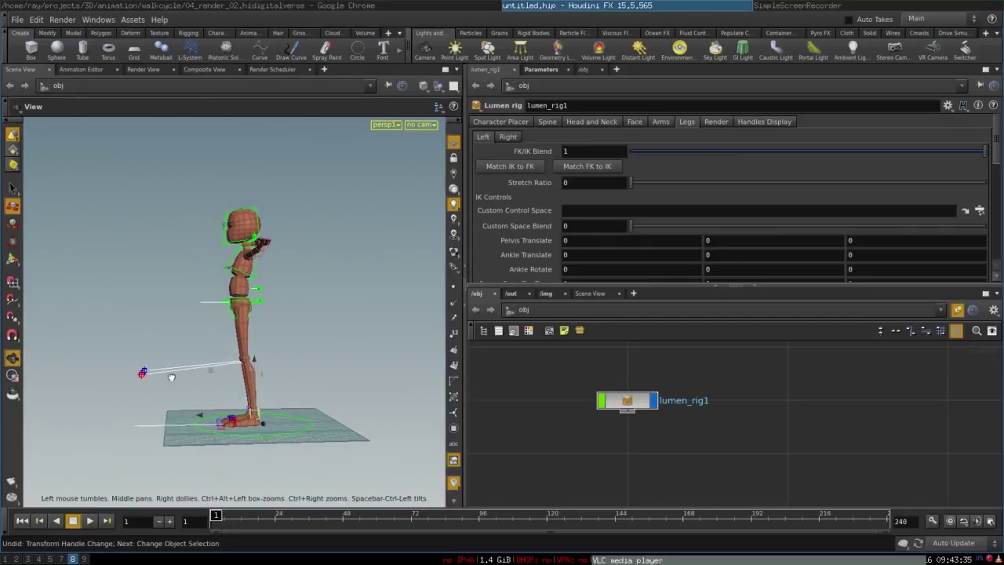
{"action": "left_click_drag", "start_coordinate": [170, 376], "coordinate": [293, 418], "text": "alt"}
{"action": "right_click_drag", "start_coordinate": [244, 246], "coordinate": [255, 193], "text": "alt"}
{"action": "middle_click_drag", "start_coordinate": [256, 193], "coordinate": [233, 379], "text": "alt"}
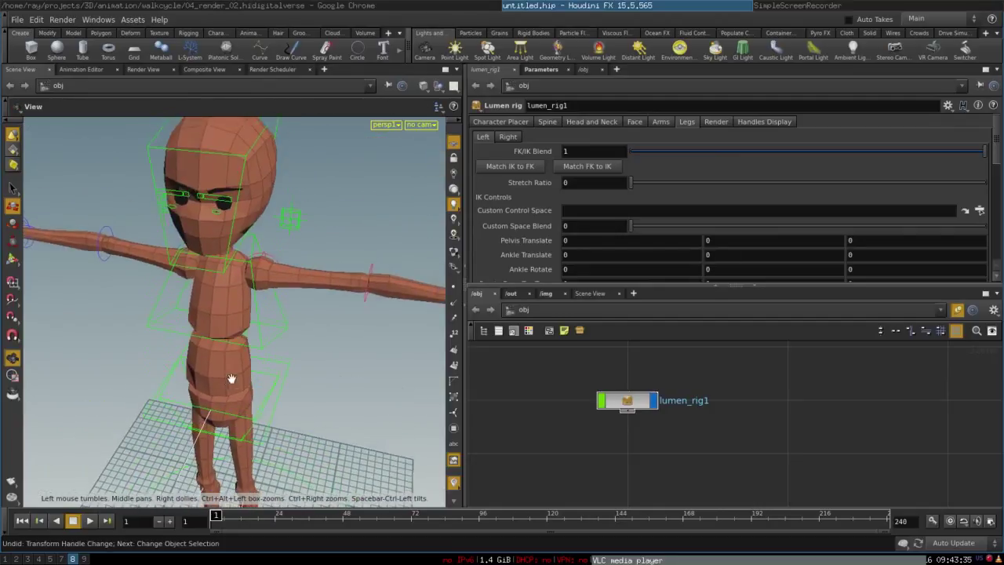
{"action": "right_click_drag", "start_coordinate": [232, 378], "coordinate": [260, 289], "text": "alt"}
{"action": "left_click_drag", "start_coordinate": [260, 290], "coordinate": [318, 159], "text": "alt"}
{"action": "left_click", "coordinate": [304, 160]}
{"action": "key", "text": "r"}
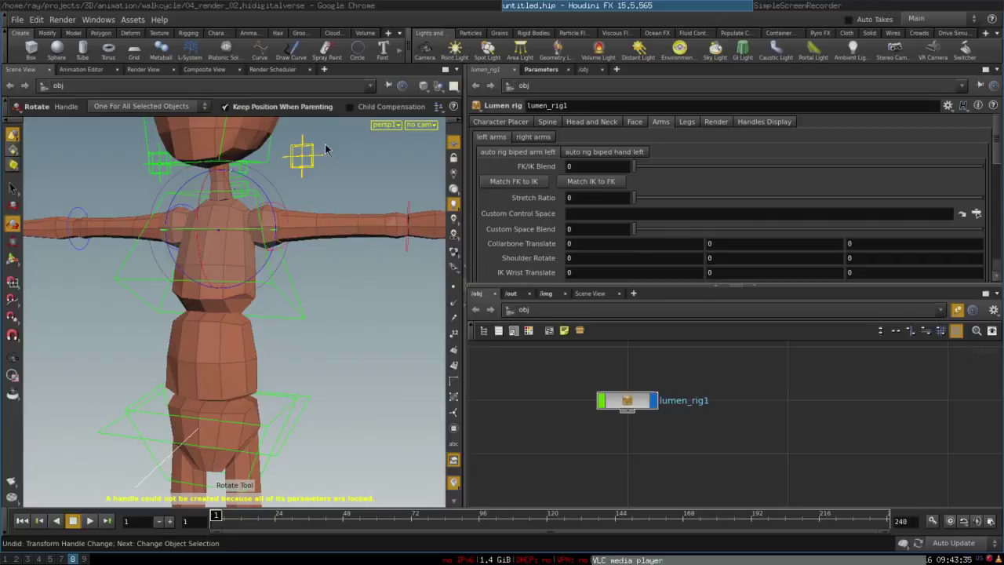
{"action": "left_click_drag", "start_coordinate": [264, 197], "coordinate": [243, 180]}
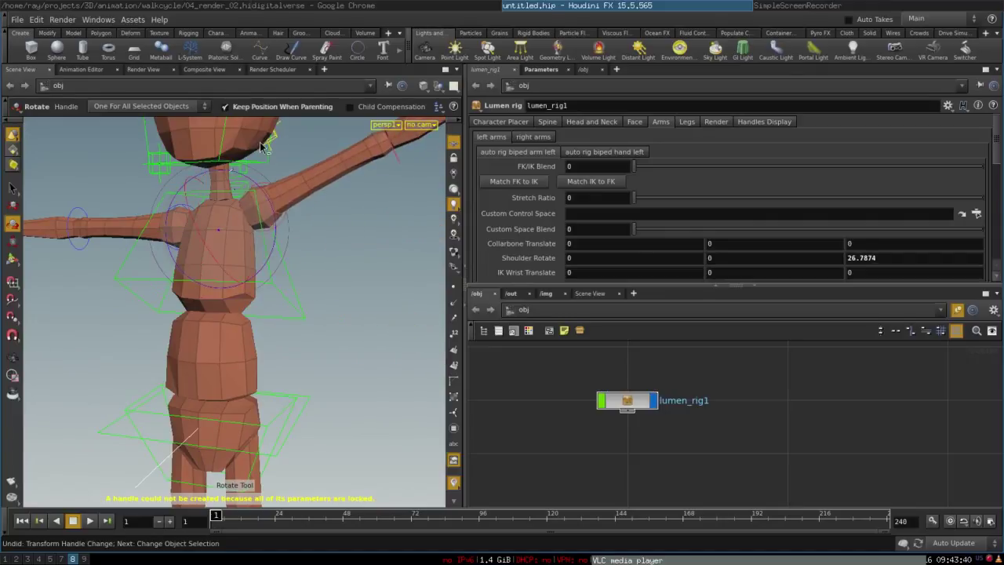
{"action": "key", "text": "ctrl+z"}
{"action": "right_click_drag", "start_coordinate": [343, 233], "coordinate": [256, 298], "text": "alt"}
{"action": "scroll", "coordinate": [222, 348], "scroll_direction": "down", "scroll_amount": 2}
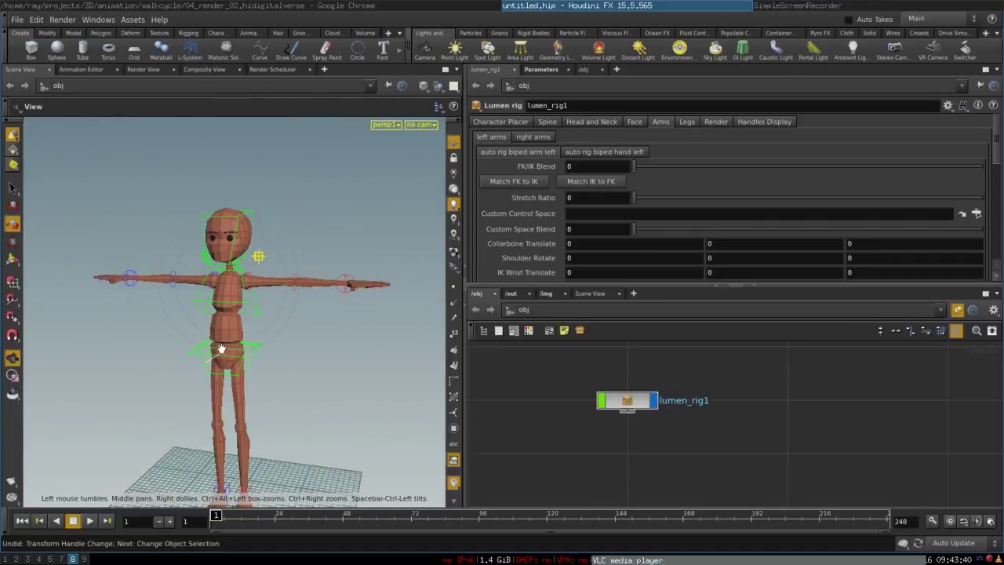
Review the rig's Character Placer, Spine, Head and Neck, and Face parameters, and turn on the face's Show Handles option.
{"action": "middle_click_drag", "start_coordinate": [333, 421], "coordinate": [344, 385], "text": "alt"}
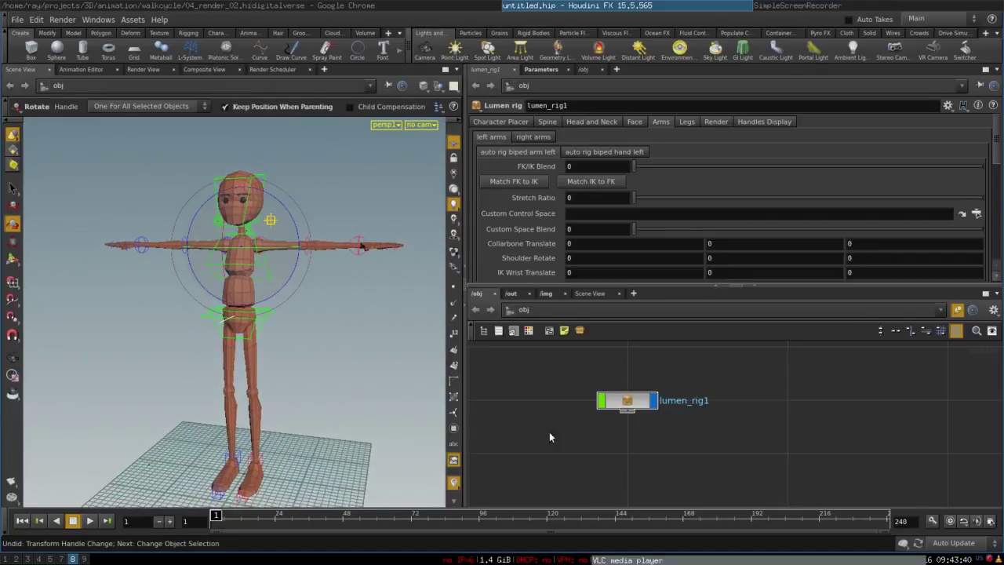
{"action": "left_click", "coordinate": [504, 123]}
{"action": "left_click", "coordinate": [541, 121]}
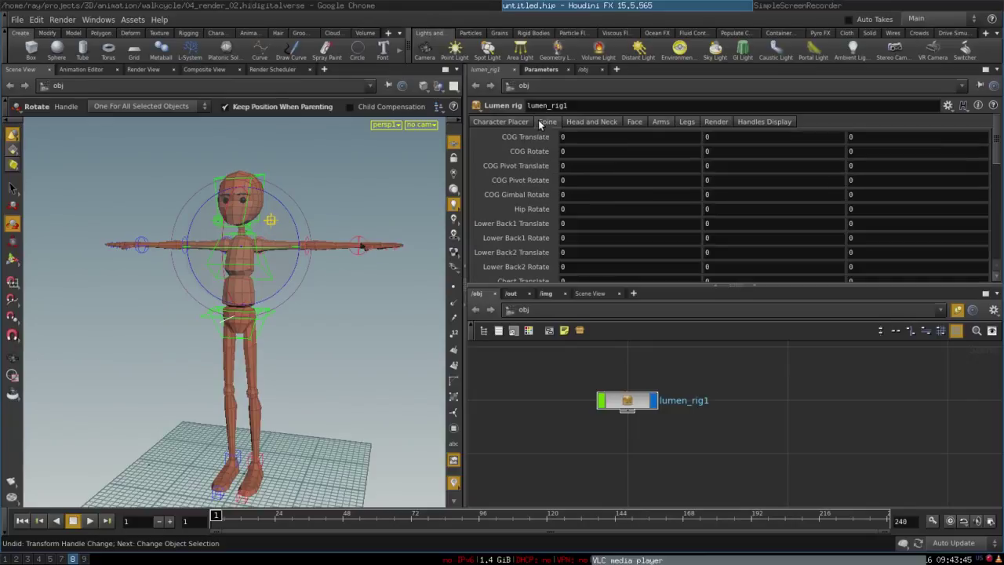
{"action": "left_click", "coordinate": [584, 122]}
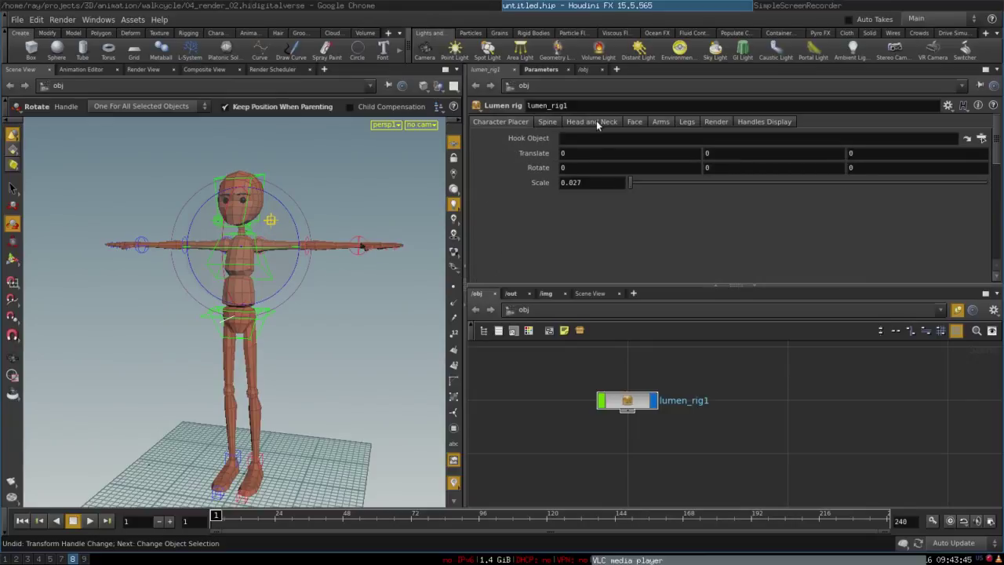
{"action": "left_click", "coordinate": [634, 121]}
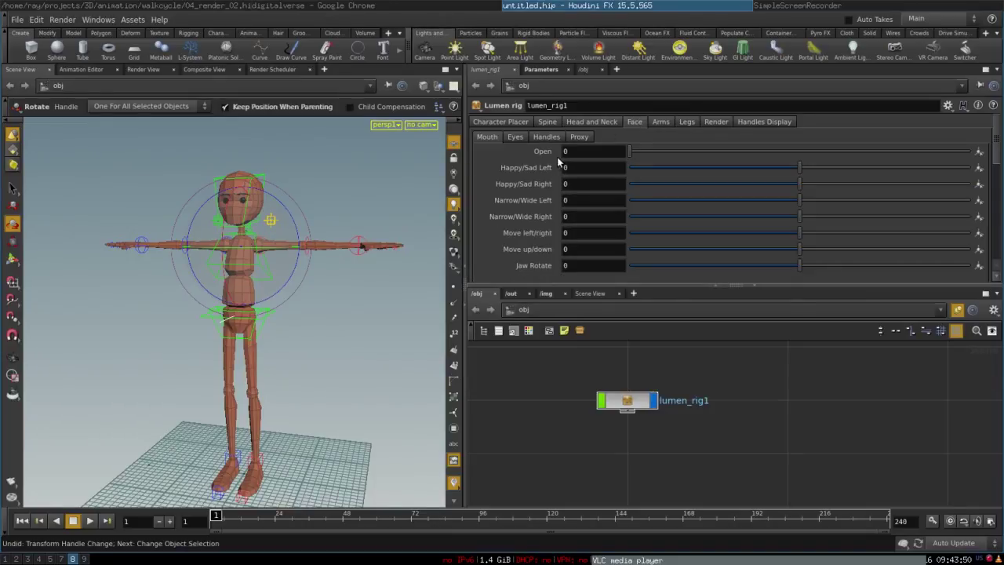
{"action": "scroll", "coordinate": [549, 165], "scroll_direction": "down", "scroll_amount": 3}
{"action": "left_click", "coordinate": [598, 234]}
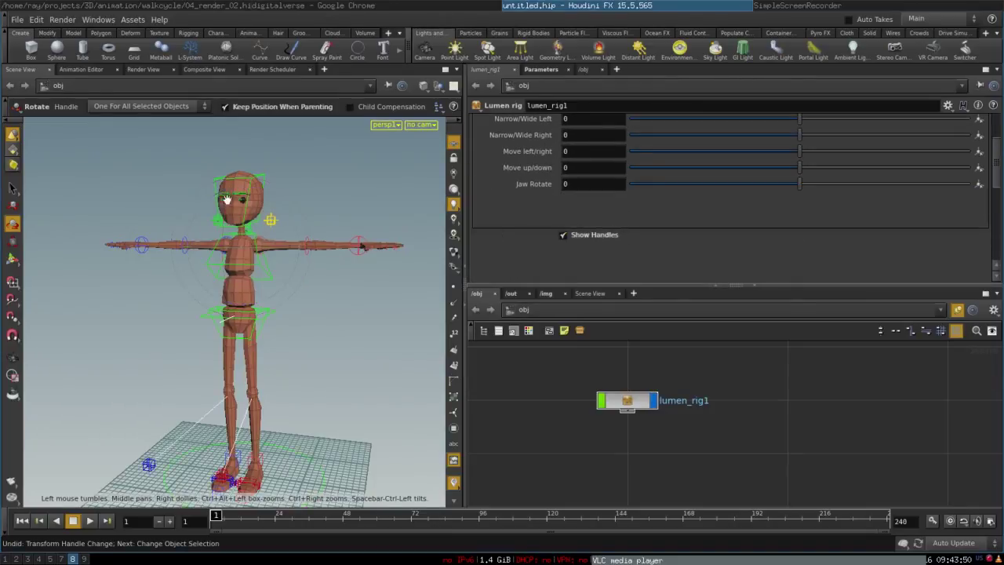
Try moving the left eye's face handle with the Move tool and undo the change.
{"action": "right_click_drag", "start_coordinate": [226, 196], "coordinate": [312, 199], "text": "alt"}
{"action": "middle_click_drag", "start_coordinate": [221, 255], "coordinate": [240, 407], "text": "alt"}
{"action": "scroll", "coordinate": [241, 407], "scroll_direction": "up", "scroll_amount": 3}
{"action": "key", "text": "r"}
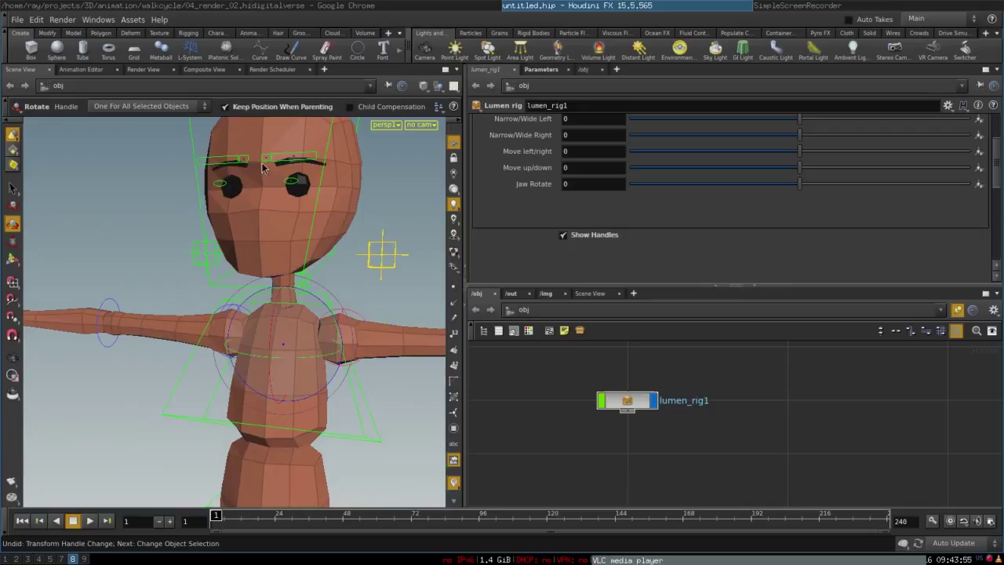
{"action": "left_click", "coordinate": [267, 160]}
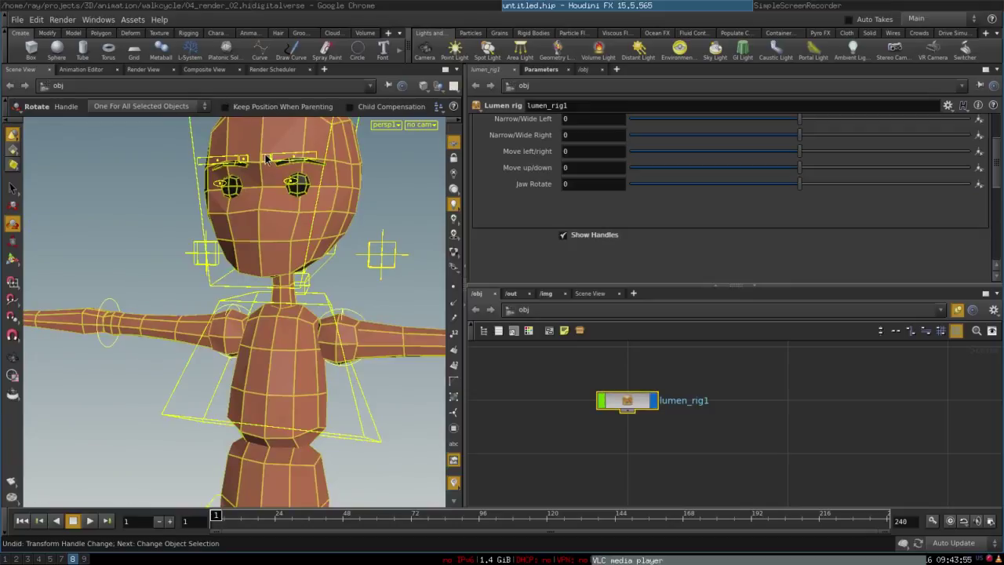
{"action": "key", "text": "s"}
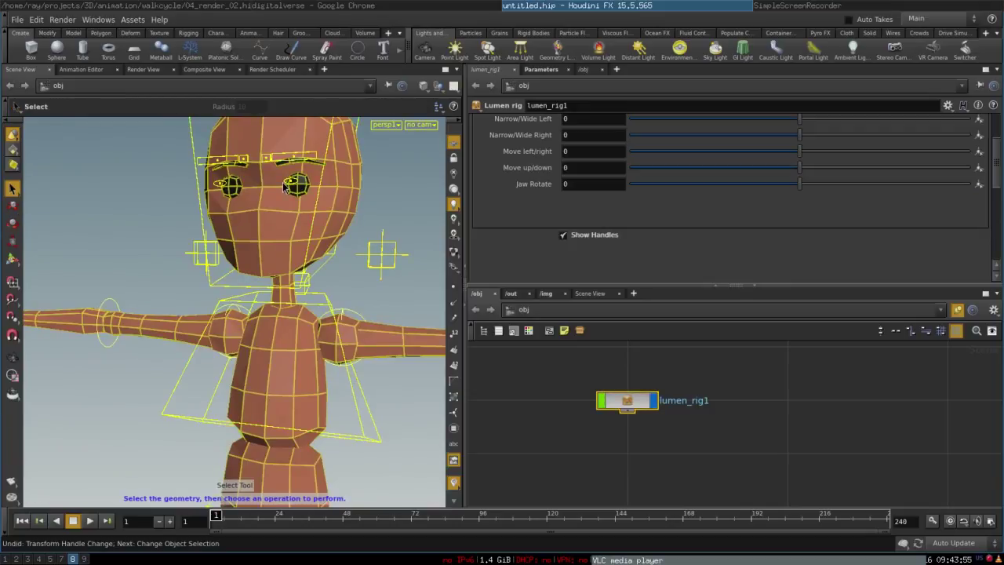
{"action": "key", "text": "t"}
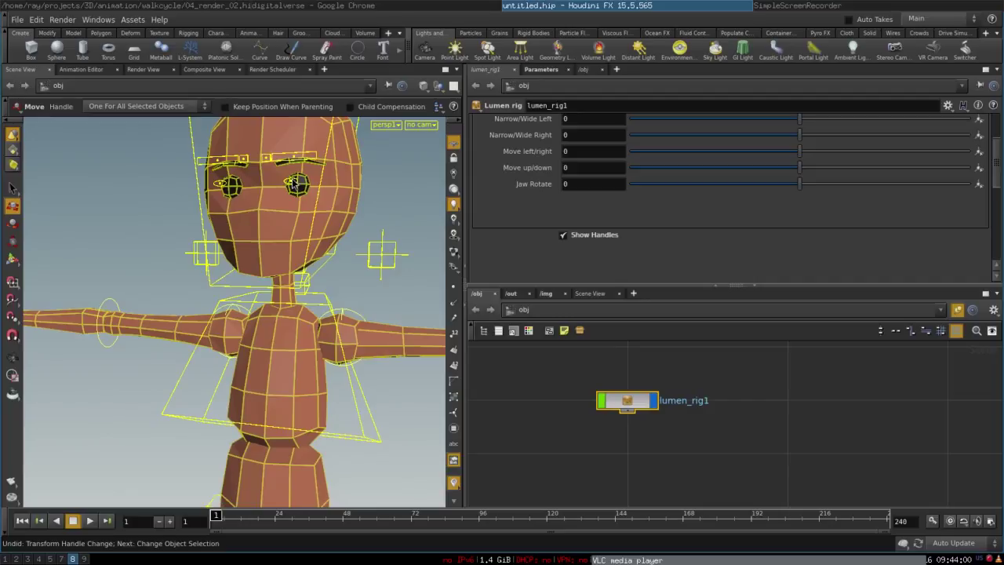
{"action": "left_click", "coordinate": [291, 180]}
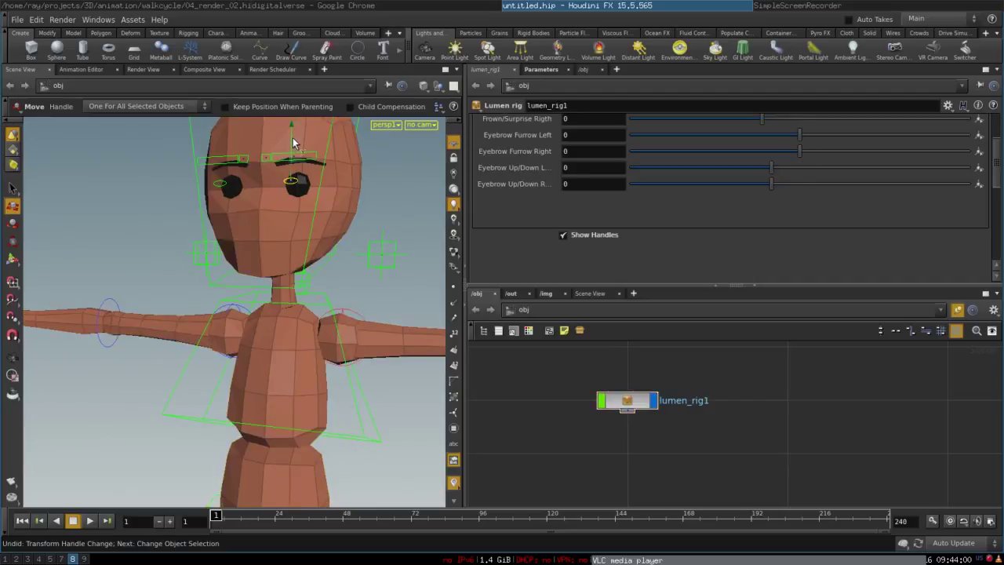
{"action": "left_click_drag", "start_coordinate": [292, 137], "coordinate": [302, 155]}
{"action": "key", "text": "ctrl+z"}
Try lowering the left eyebrow's inner handle to a Frown/Surprise Left value of about -0.023 and undo the move.
{"action": "left_click", "coordinate": [266, 159]}
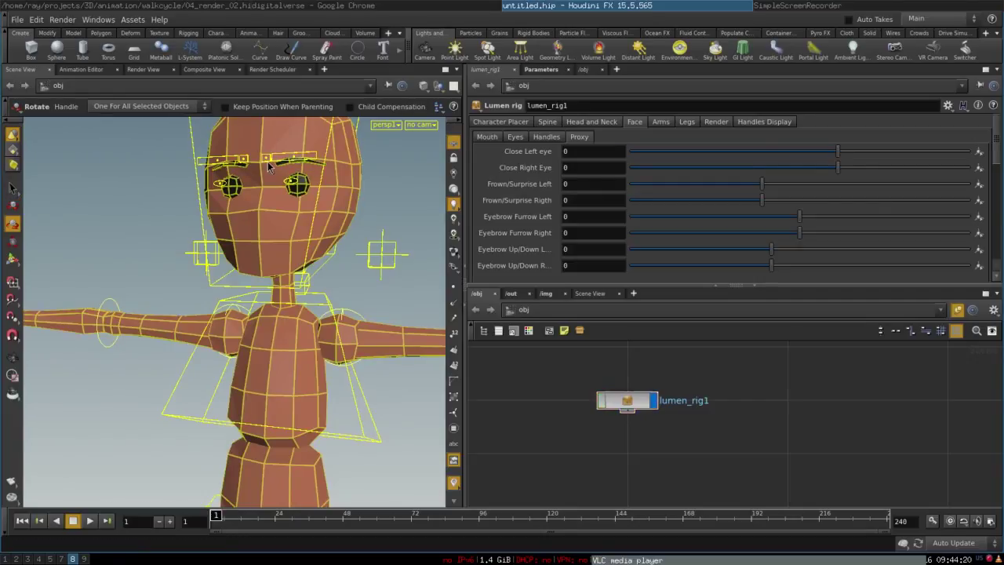
{"action": "key", "text": "r"}
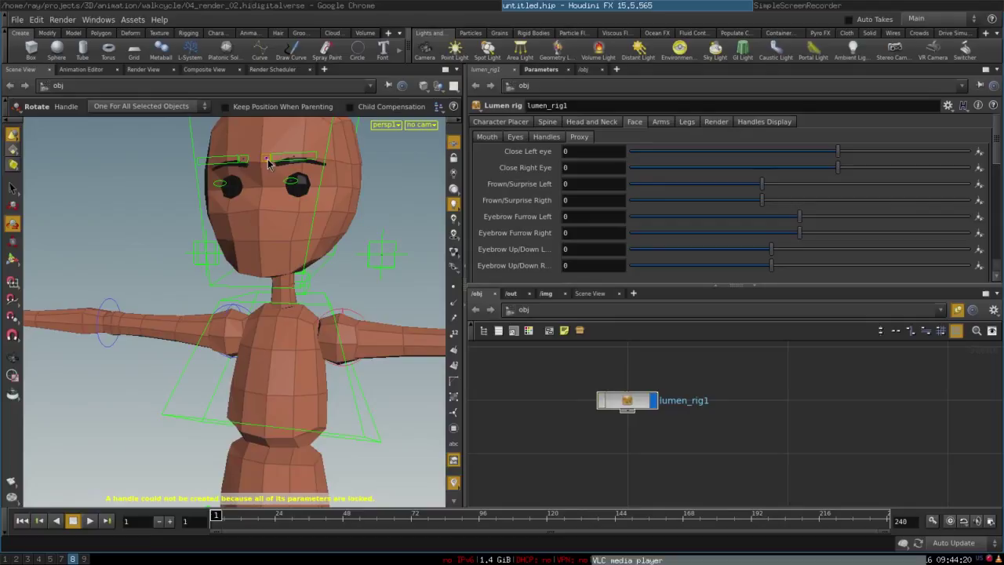
{"action": "key", "text": "t"}
{"action": "left_click_drag", "start_coordinate": [267, 162], "coordinate": [289, 148]}
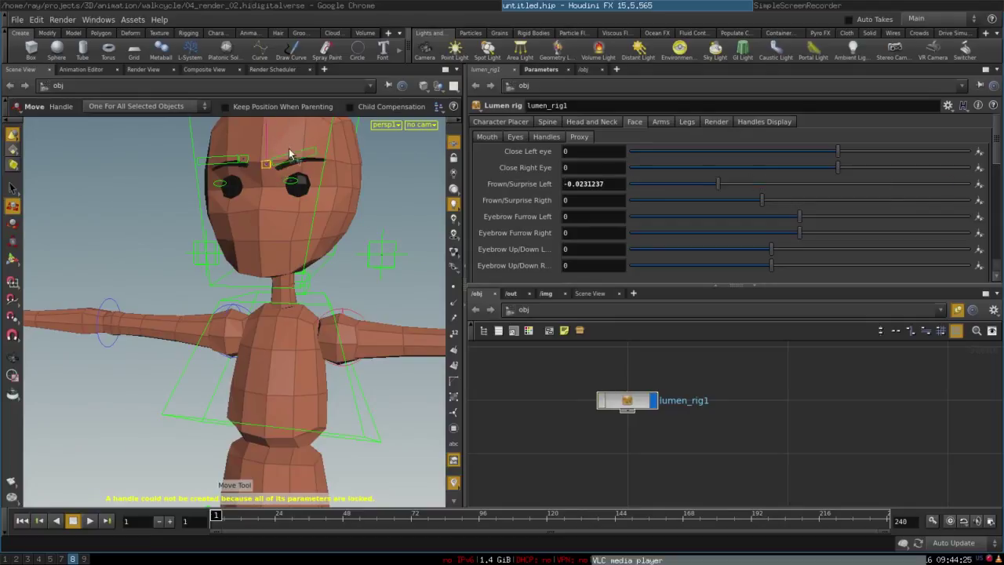
{"action": "key", "text": "ctrl+z"}
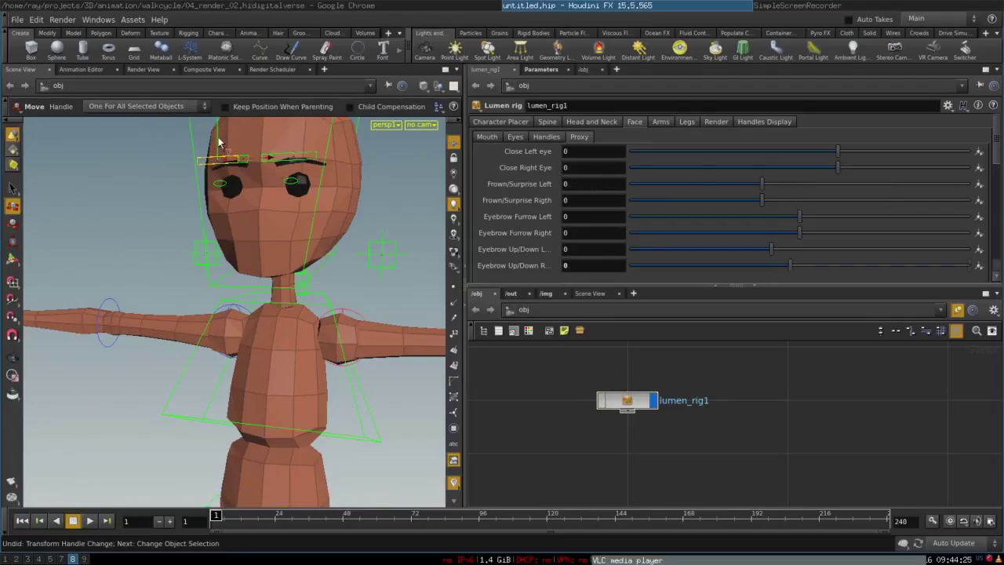
Try moving the right eyebrow's up/down handle and undo the change.
{"action": "left_click_drag", "start_coordinate": [218, 142], "coordinate": [254, 211]}
{"action": "key", "text": "ctrl+z"}
{"action": "key", "text": "t"}
{"action": "key", "text": "ctrl+z"}
Try lowering both eyebrow handles together to about -0.035 and reset the two Eyebrow Up/Down values to 0.
{"action": "left_click", "coordinate": [316, 211]}
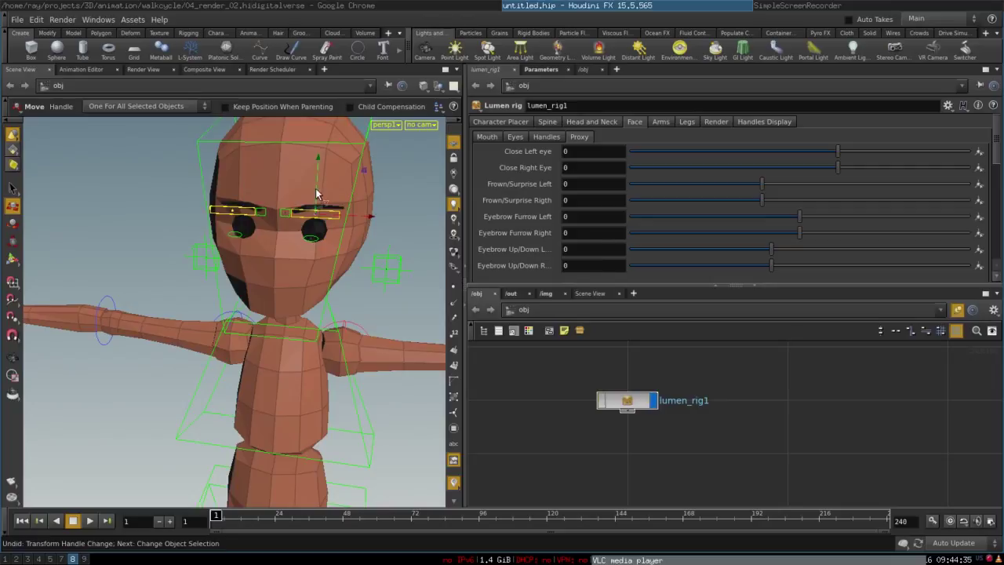
{"action": "left_click_drag", "start_coordinate": [317, 191], "coordinate": [290, 200]}
{"action": "key", "text": "t"}
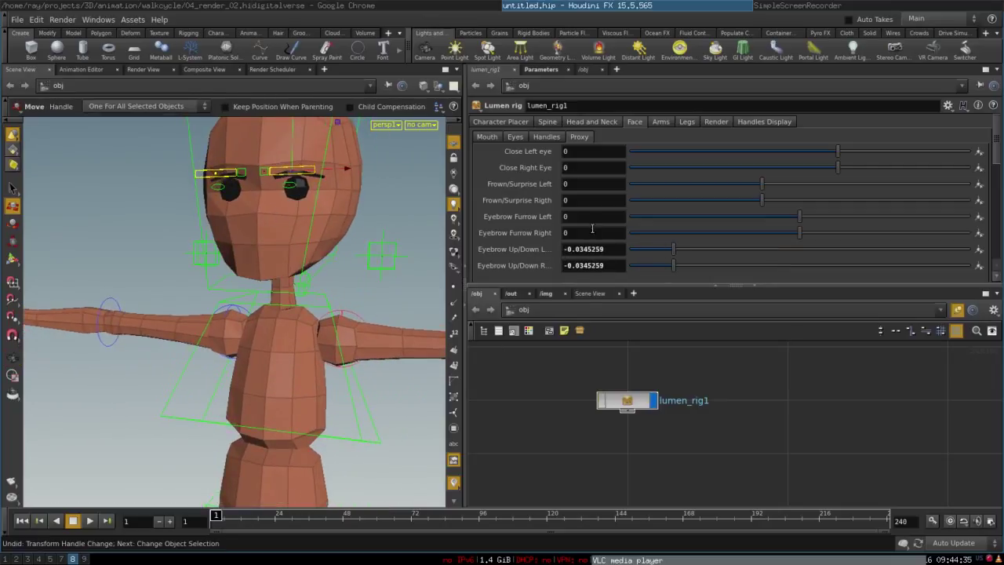
{"action": "middle_click", "coordinate": [606, 250], "text": "ctrl"}
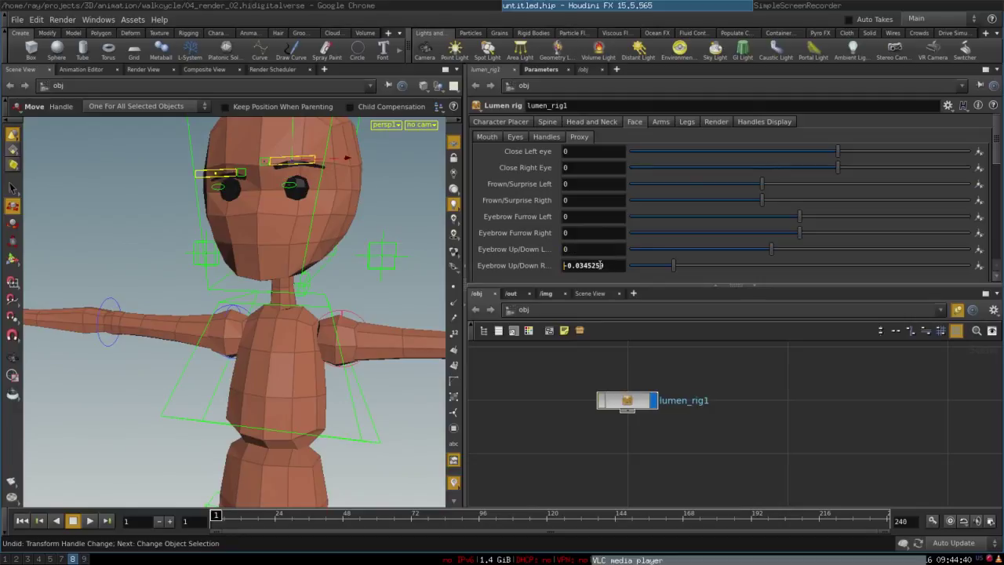
{"action": "middle_click", "coordinate": [604, 265], "text": "ctrl"}
Switch the rig's displayed render character from Proxy to Charlie.
{"action": "left_click", "coordinate": [657, 123]}
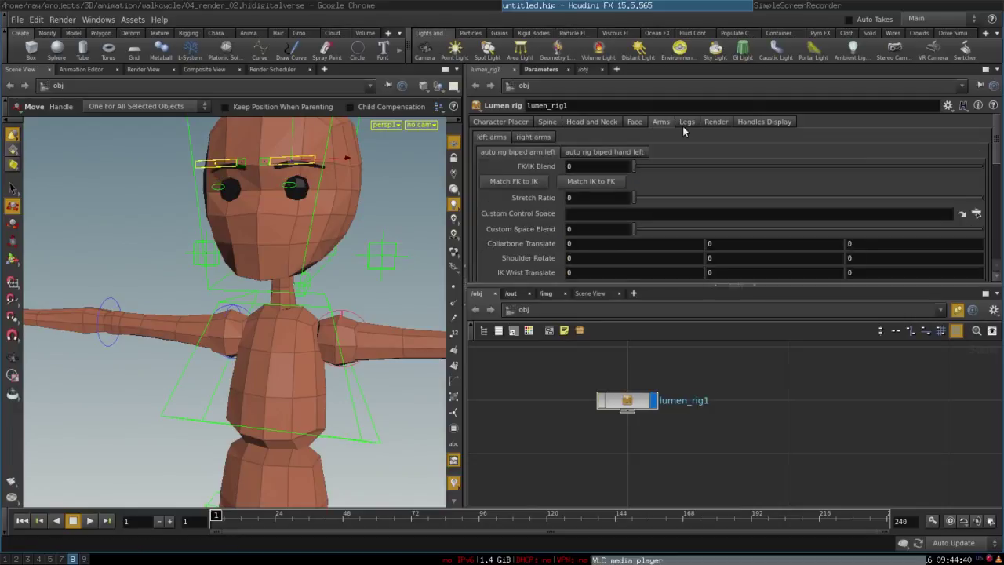
{"action": "left_click", "coordinate": [716, 126]}
{"action": "left_click", "coordinate": [581, 164]}
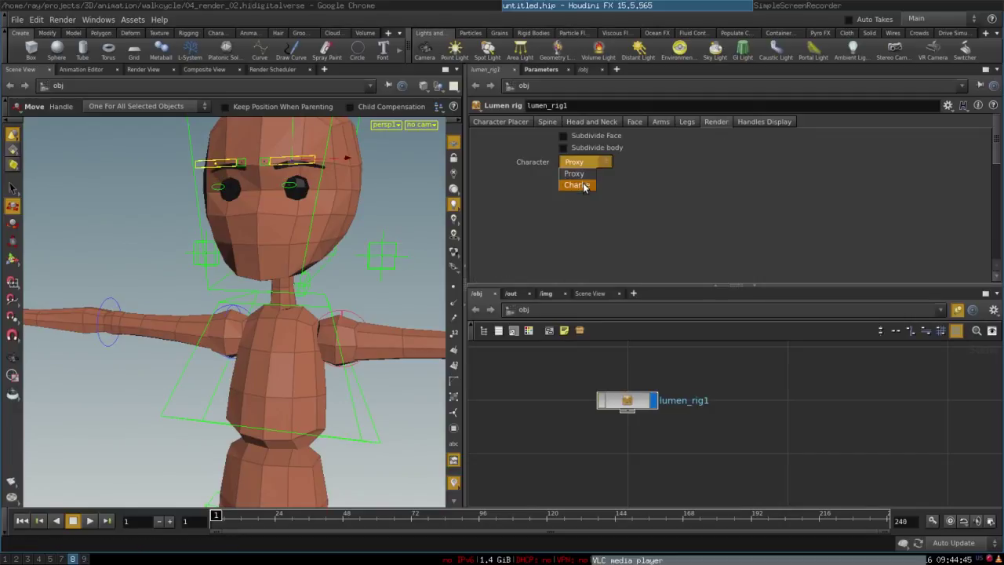
{"action": "left_click", "coordinate": [581, 185]}
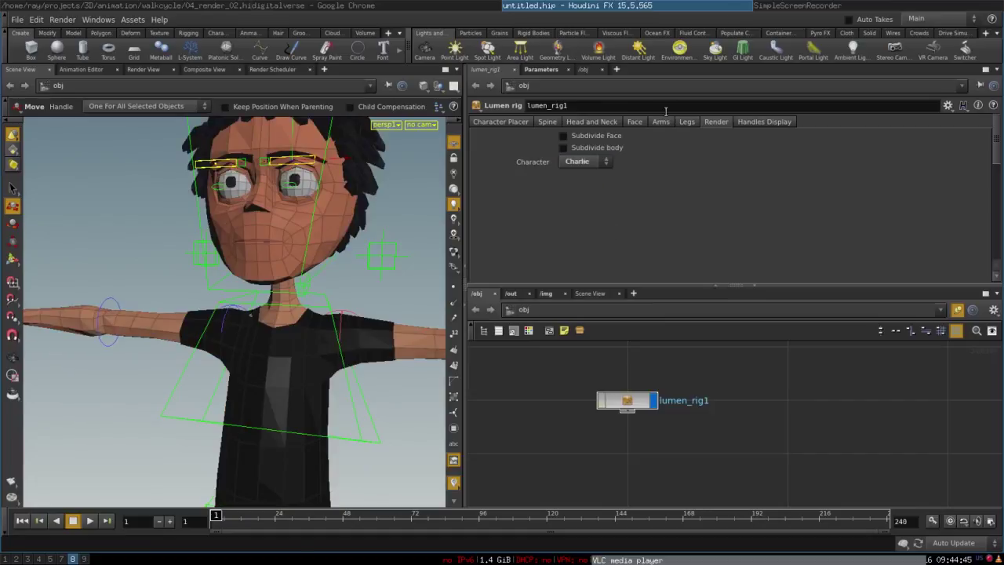
Try the mouth's Open control and a Happy/Sad Left value of 1, and reset the mouth to its default values.
{"action": "left_click", "coordinate": [632, 121]}
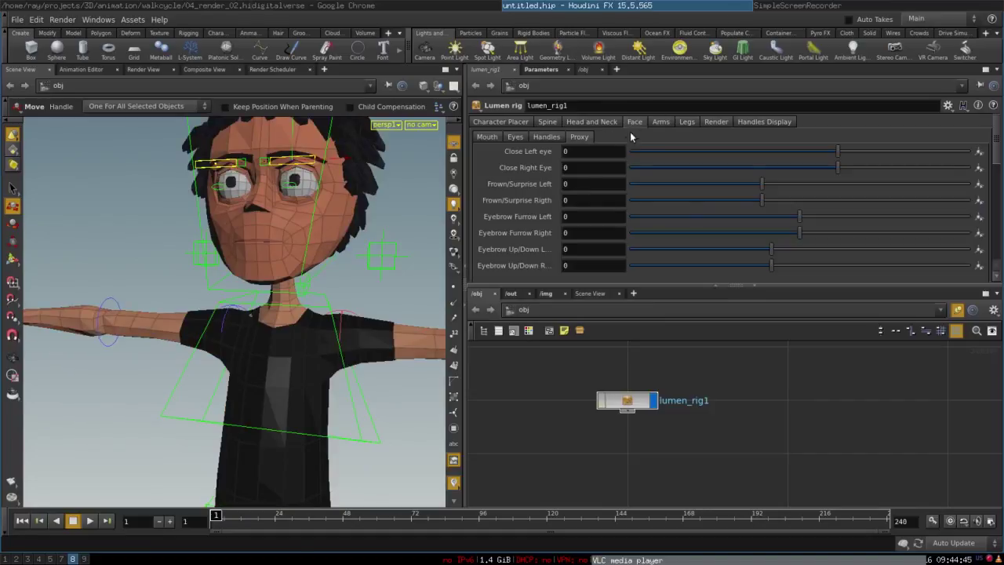
{"action": "left_click", "coordinate": [497, 137]}
{"action": "left_click_drag", "start_coordinate": [629, 151], "coordinate": [487, 139]}
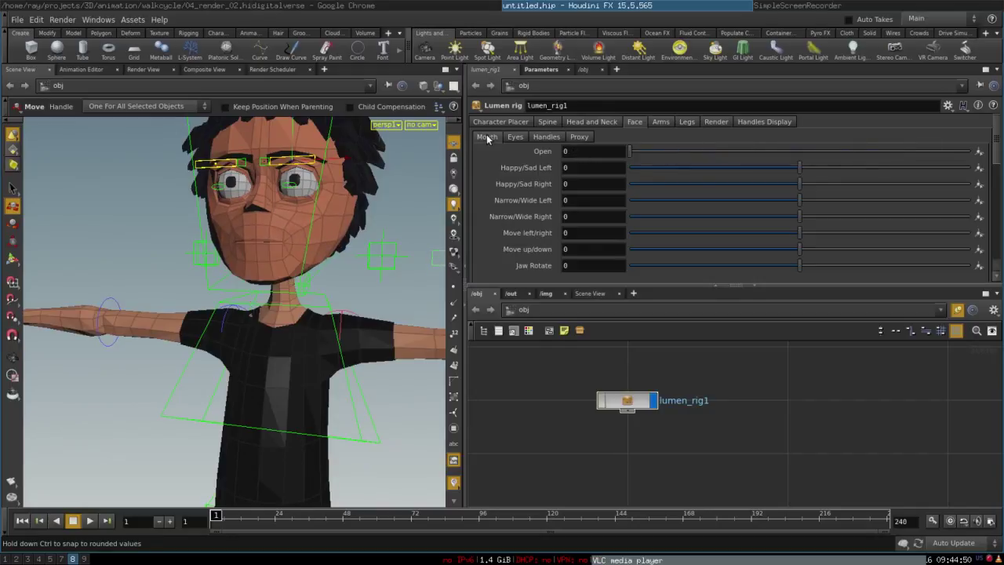
{"action": "left_click_drag", "start_coordinate": [812, 168], "coordinate": [1002, 163]}
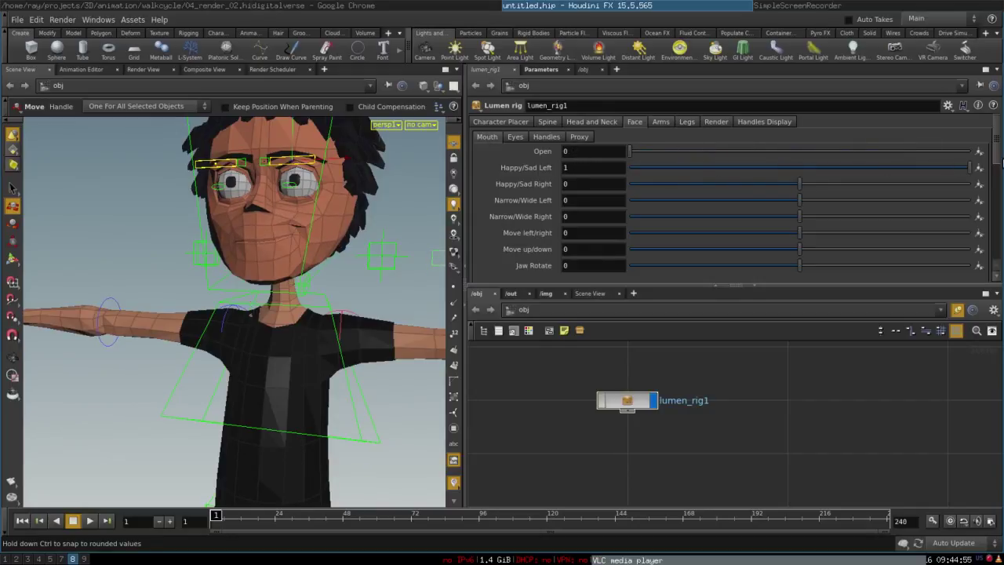
{"action": "middle_click", "coordinate": [602, 168], "text": "ctrl"}
Try the first shared rotation control for both eyes and reset it to 0.
{"action": "left_click", "coordinate": [518, 138]}
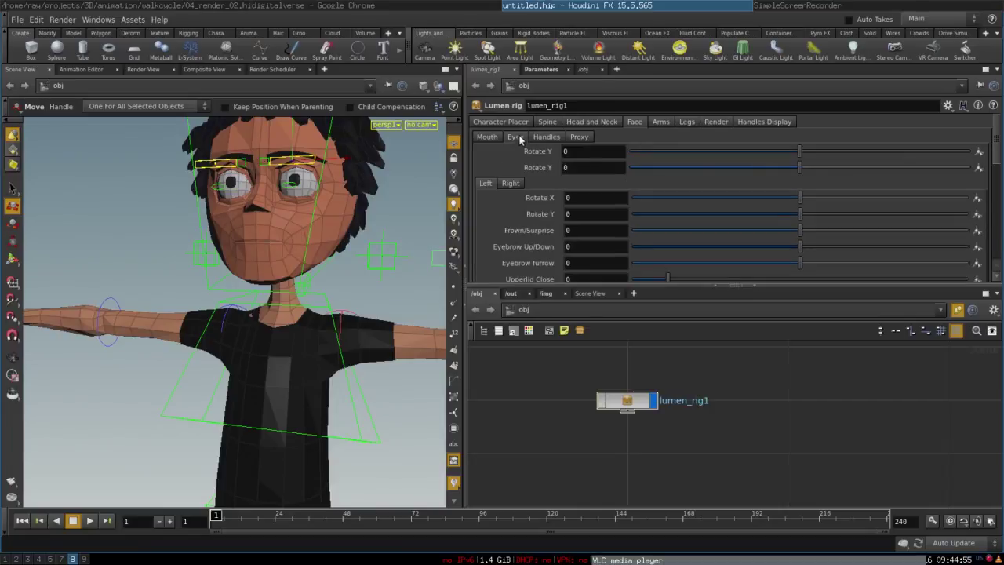
{"action": "mouse_move", "coordinate": [798, 149]}
{"action": "left_mouse_down"}
{"action": "mouse_move", "coordinate": [840, 149]}
{"action": "mouse_move", "coordinate": [608, 151]}
{"action": "mouse_move", "coordinate": [800, 158]}
{"action": "left_mouse_up"}
{"action": "middle_click", "coordinate": [620, 154], "text": "ctrl"}
Try the left eye's Rotate X control and a Frown/Surprise value of 1, and reset both to 0.
{"action": "scroll", "coordinate": [738, 227], "scroll_direction": "down", "scroll_amount": 1}
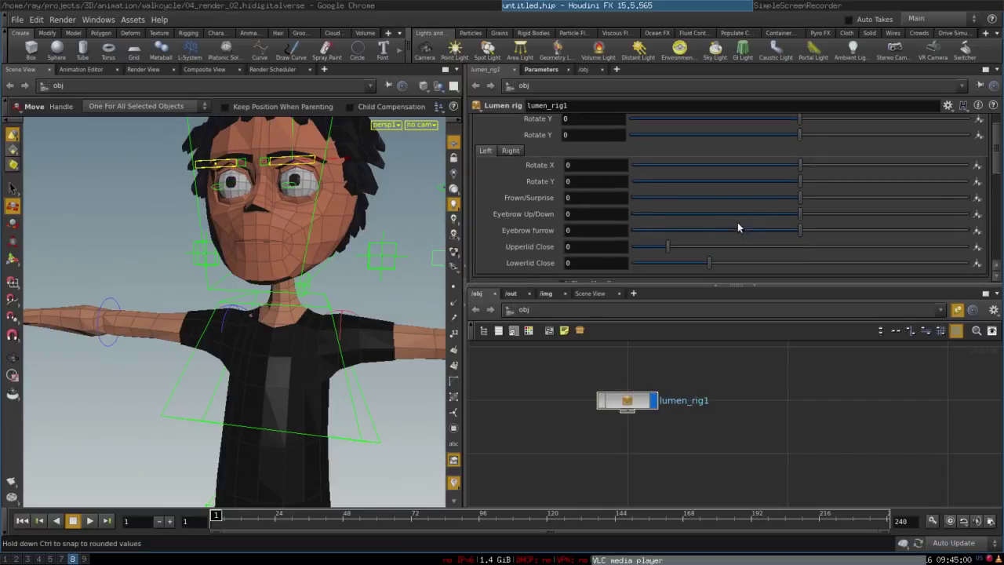
{"action": "left_click_drag", "start_coordinate": [799, 169], "coordinate": [972, 208]}
{"action": "middle_click", "coordinate": [592, 164], "text": "ctrl"}
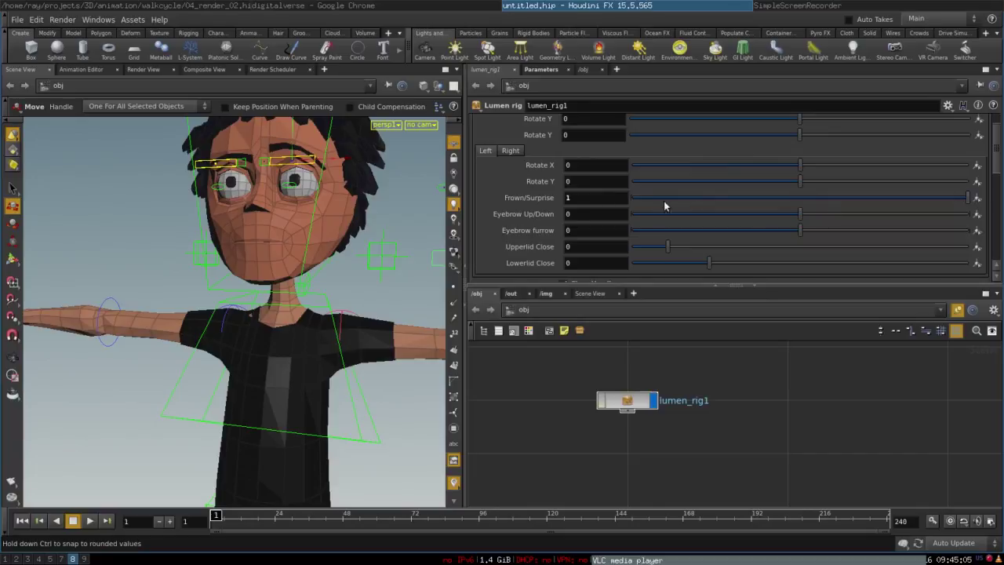
{"action": "middle_click", "coordinate": [591, 200], "text": "ctrl"}
{"action": "scroll", "coordinate": [590, 236], "scroll_direction": "up", "scroll_amount": 1}
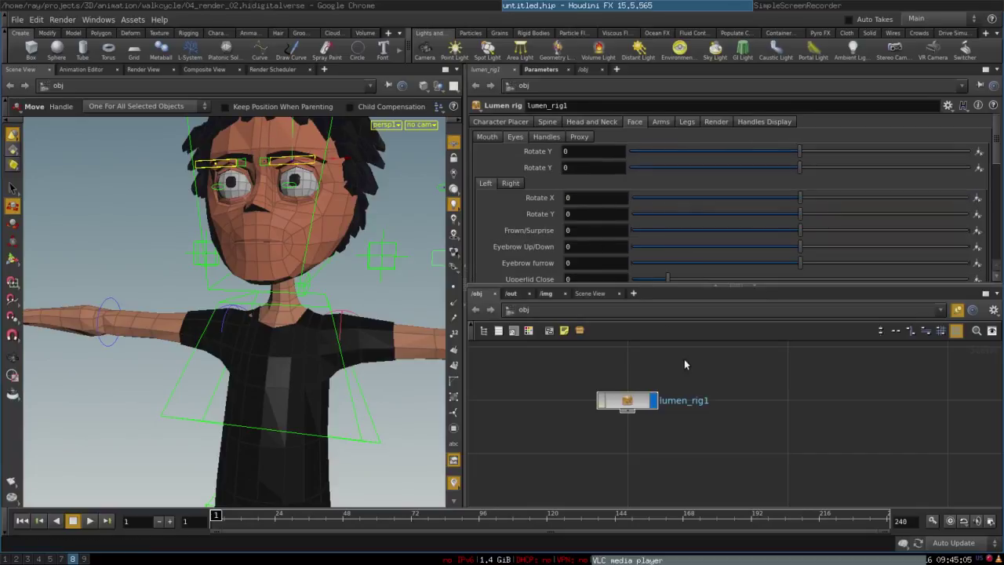
Allow editing of the lumen_rig1 node's contents and enter its network.
{"action": "left_click", "coordinate": [645, 399]}
{"action": "right_click", "coordinate": [645, 398]}
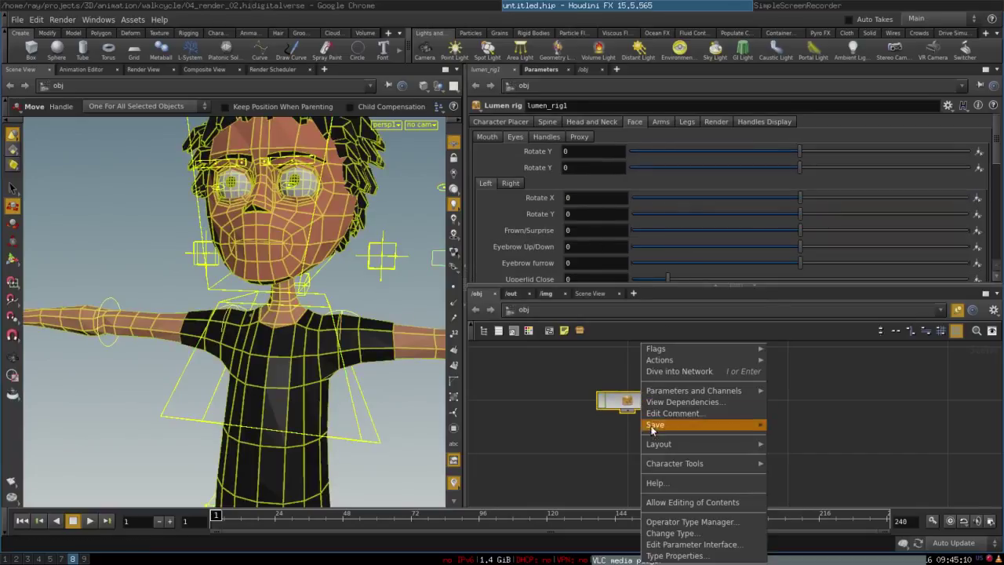
{"action": "left_click", "coordinate": [670, 504]}
{"action": "double_click", "coordinate": [632, 404]}
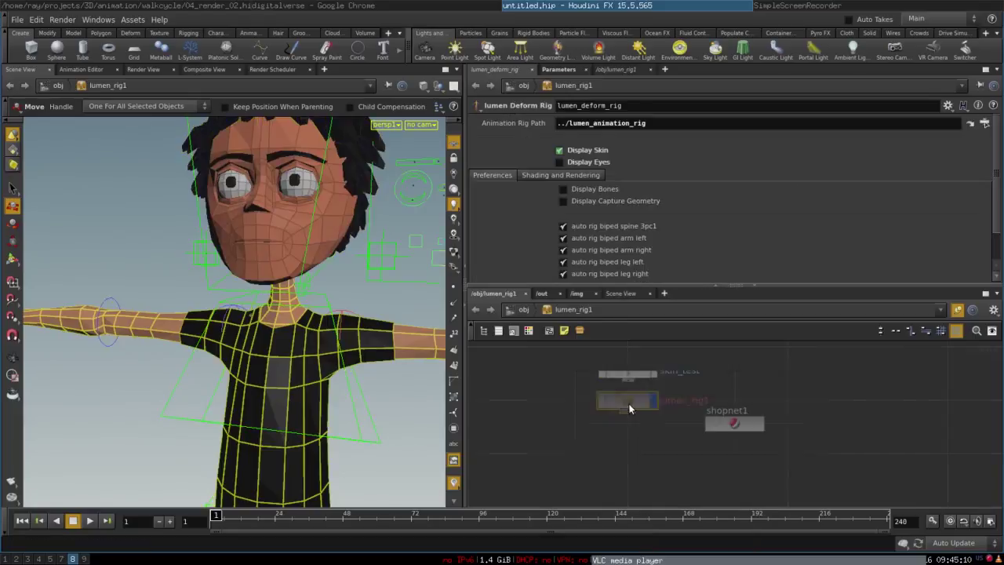
Examine the auto, animation, deform and head rig nodes and the fetch nodes inside the lumen_rig1 network.
{"action": "middle_click_drag", "start_coordinate": [666, 414], "coordinate": [824, 524]}
{"action": "scroll", "coordinate": [752, 447], "scroll_direction": "down", "scroll_amount": 4}
{"action": "scroll", "coordinate": [683, 398], "scroll_direction": "up", "scroll_amount": 3}
{"action": "scroll", "coordinate": [736, 434], "scroll_direction": "up", "scroll_amount": 2}
{"action": "middle_click_drag", "start_coordinate": [702, 467], "coordinate": [703, 369]}
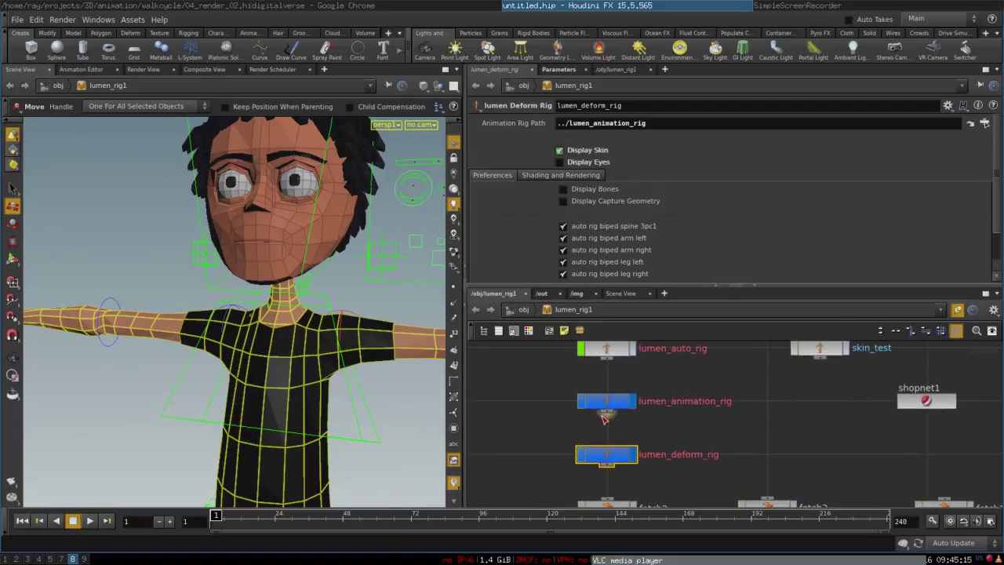
{"action": "middle_click_drag", "start_coordinate": [781, 459], "coordinate": [803, 401]}
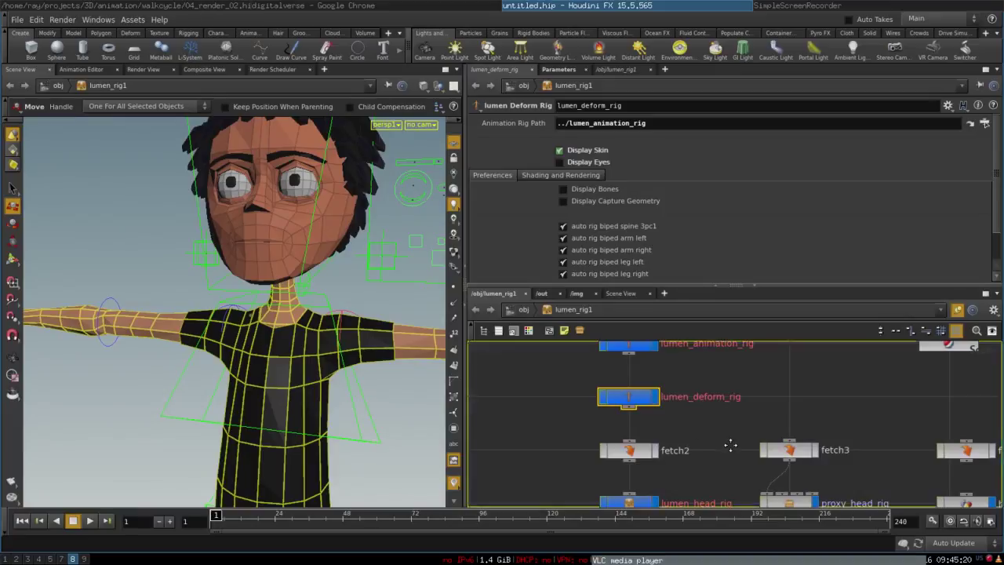
{"action": "middle_click_drag", "start_coordinate": [713, 458], "coordinate": [721, 368]}
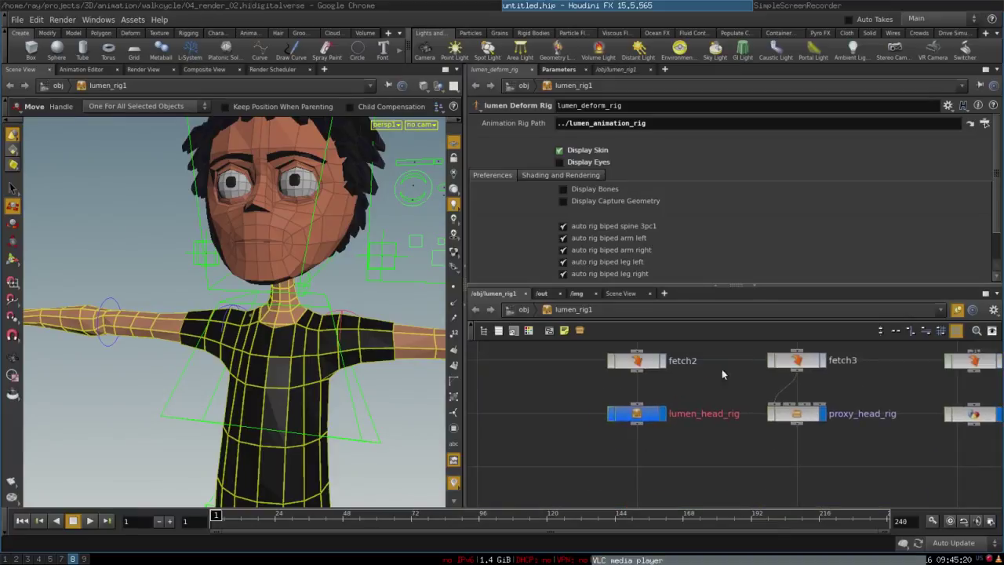
Enter the lumen_head_rig network and examine the hierarchy of eye, eyelid and mouth handle nodes.
{"action": "double_click", "coordinate": [639, 415]}
{"action": "scroll", "coordinate": [671, 455], "scroll_direction": "down", "scroll_amount": 5}
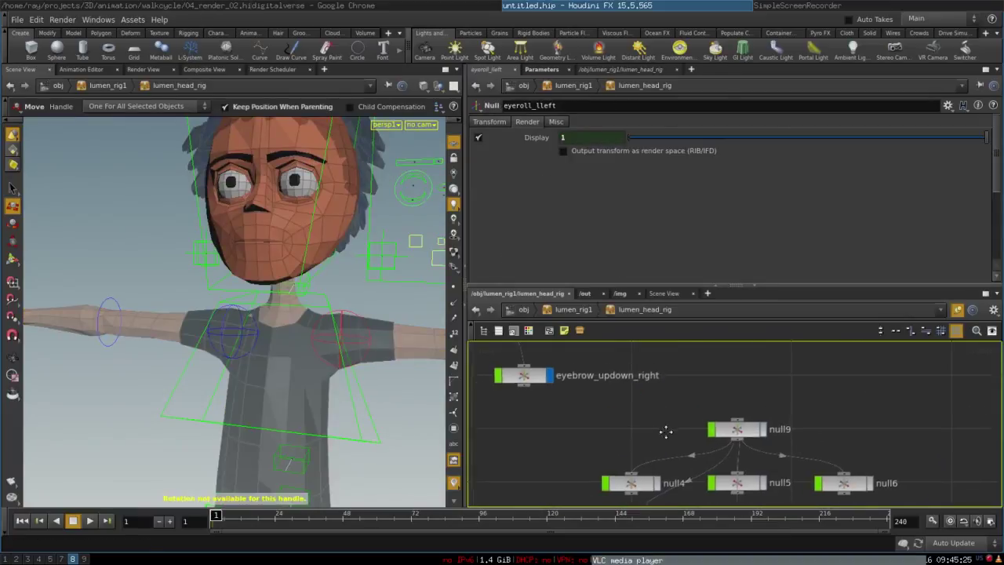
{"action": "middle_click_drag", "start_coordinate": [749, 360], "coordinate": [733, 431]}
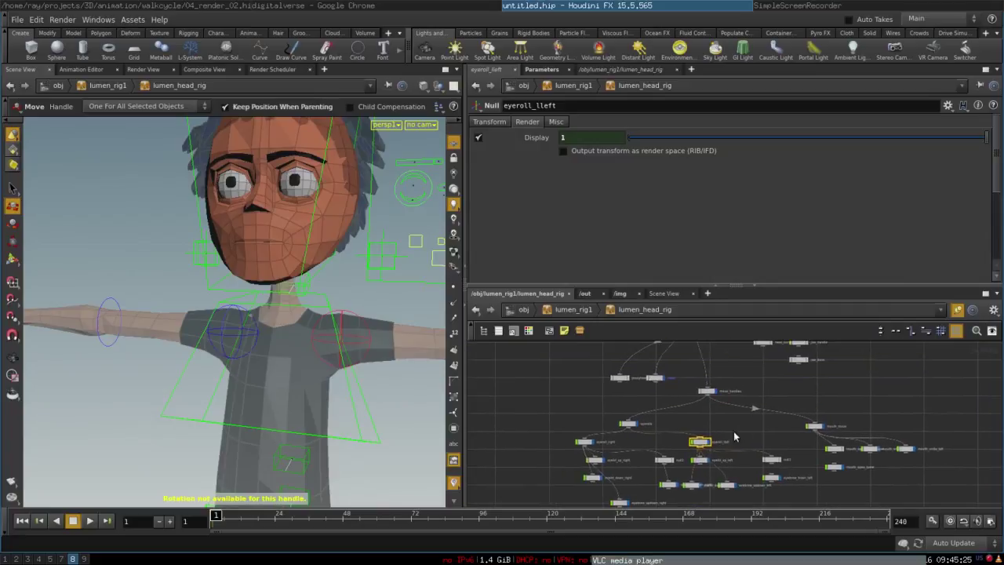
{"action": "scroll", "coordinate": [709, 415], "scroll_direction": "up", "scroll_amount": 2}
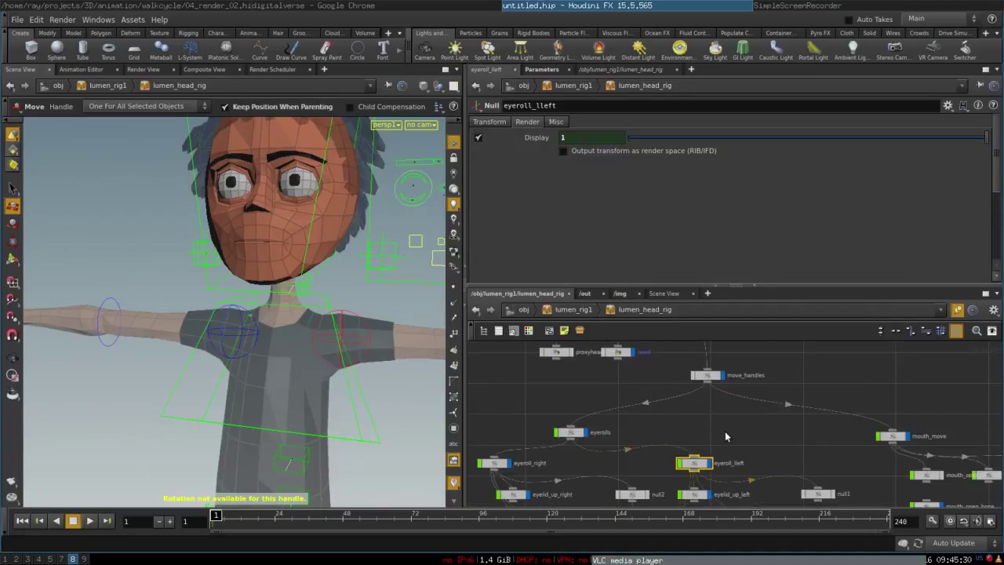
Enter the head geometry node inside lumen_head_rig and examine its node network from the branching source down to OUT.
{"action": "scroll", "coordinate": [724, 431], "scroll_direction": "up", "scroll_amount": 1}
{"action": "middle_click_drag", "start_coordinate": [715, 417], "coordinate": [717, 461]}
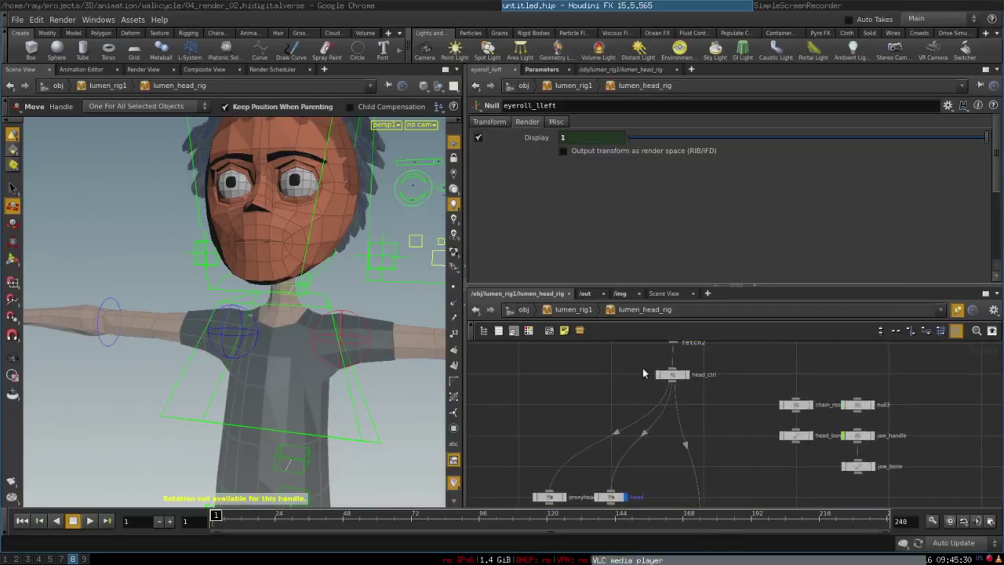
{"action": "middle_click_drag", "start_coordinate": [585, 392], "coordinate": [651, 362]}
{"action": "scroll", "coordinate": [710, 428], "scroll_direction": "up", "scroll_amount": 4}
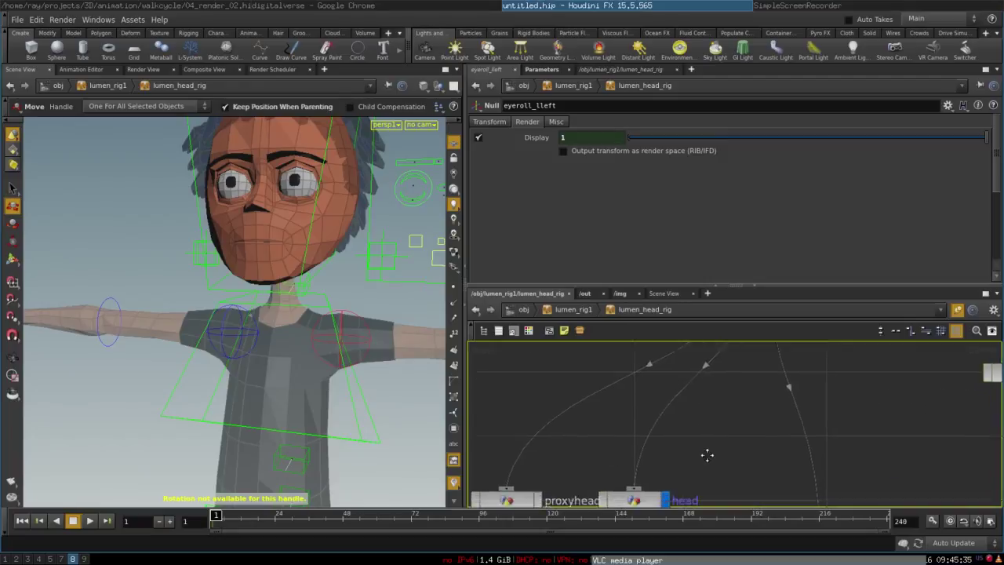
{"action": "left_click", "coordinate": [639, 415]}
{"action": "double_click", "coordinate": [641, 416]}
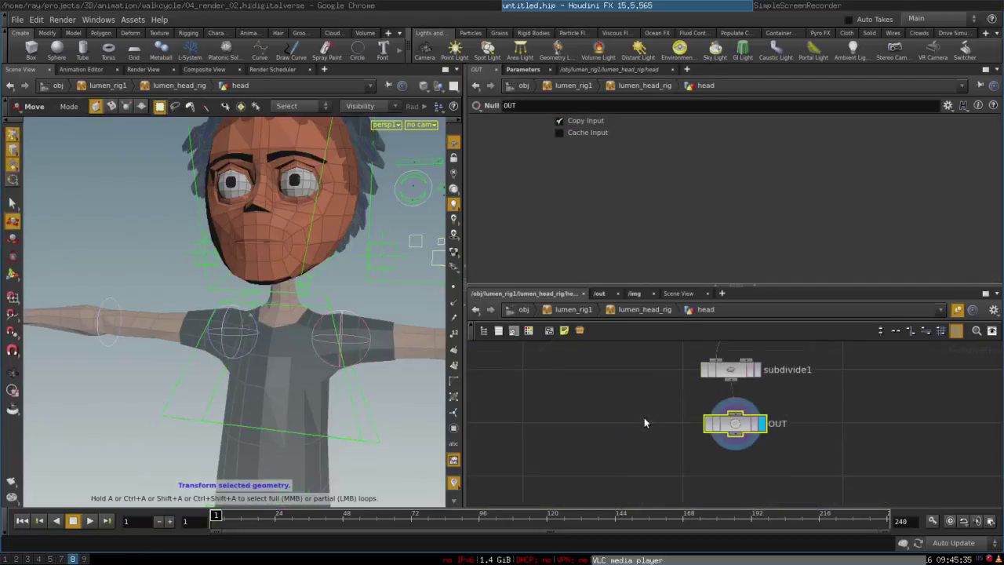
{"action": "scroll", "coordinate": [661, 482], "scroll_direction": "down", "scroll_amount": 5}
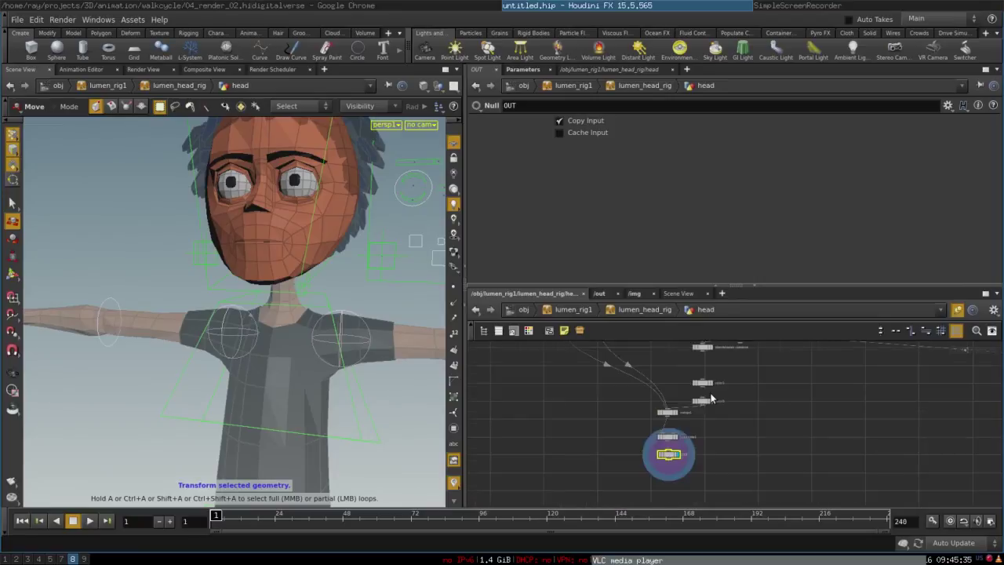
{"action": "scroll", "coordinate": [790, 402], "scroll_direction": "up", "scroll_amount": 3}
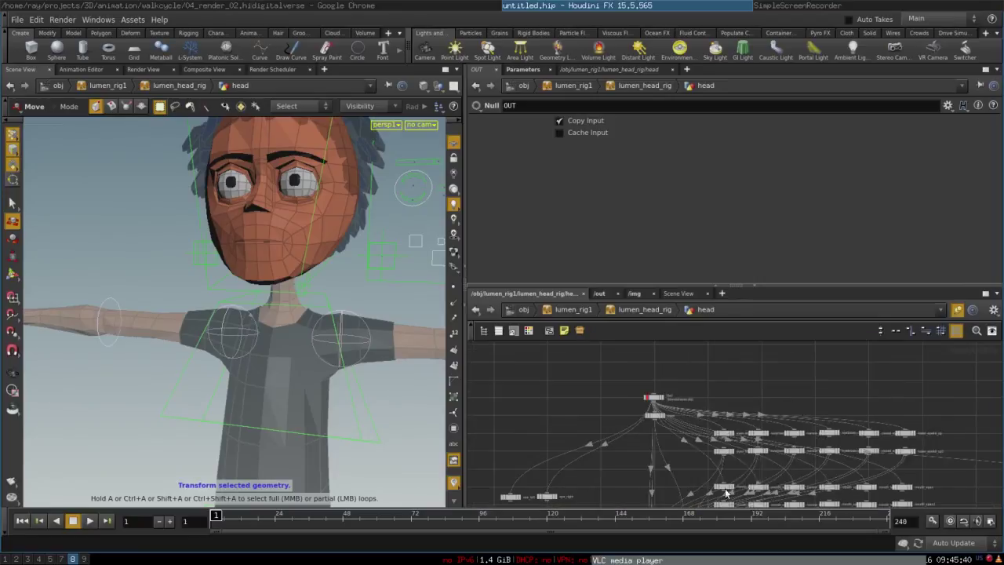
{"action": "middle_click_drag", "start_coordinate": [609, 468], "coordinate": [585, 363]}
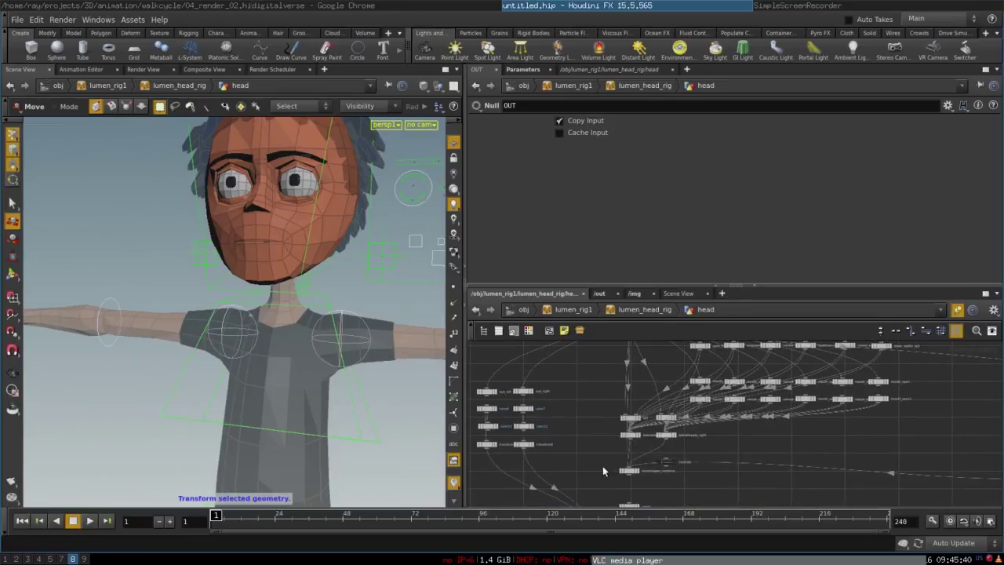
Return to the object level and set the lumen_rig1 node's render character to Proxy.
{"action": "left_click", "coordinate": [570, 309]}
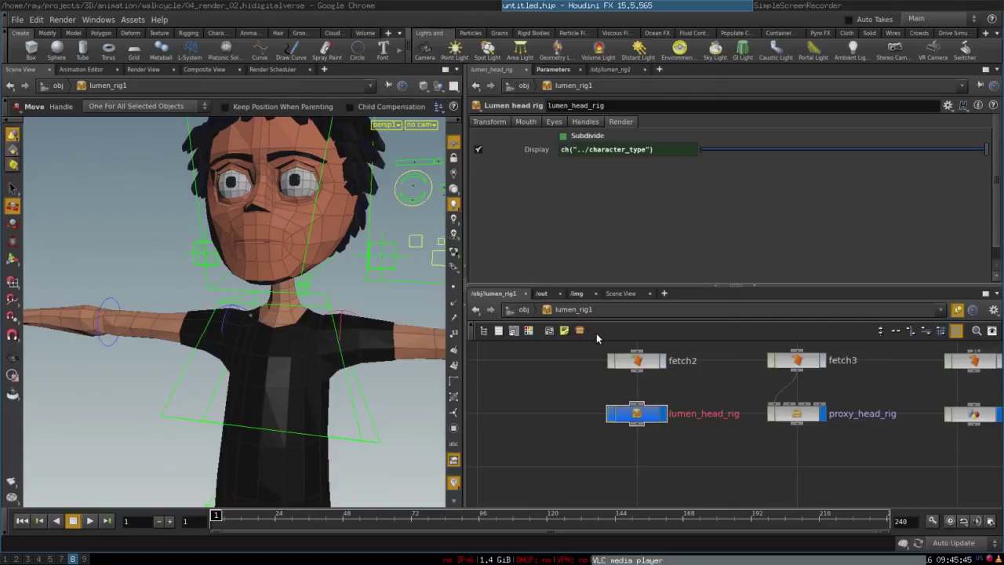
{"action": "left_click", "coordinate": [522, 310]}
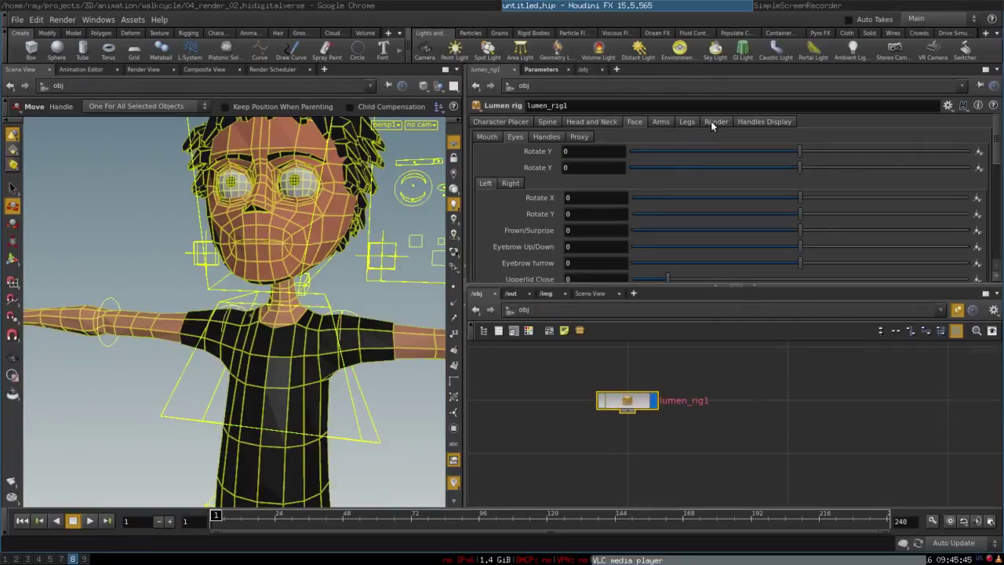
{"action": "left_click", "coordinate": [711, 122]}
{"action": "left_click", "coordinate": [584, 174]}
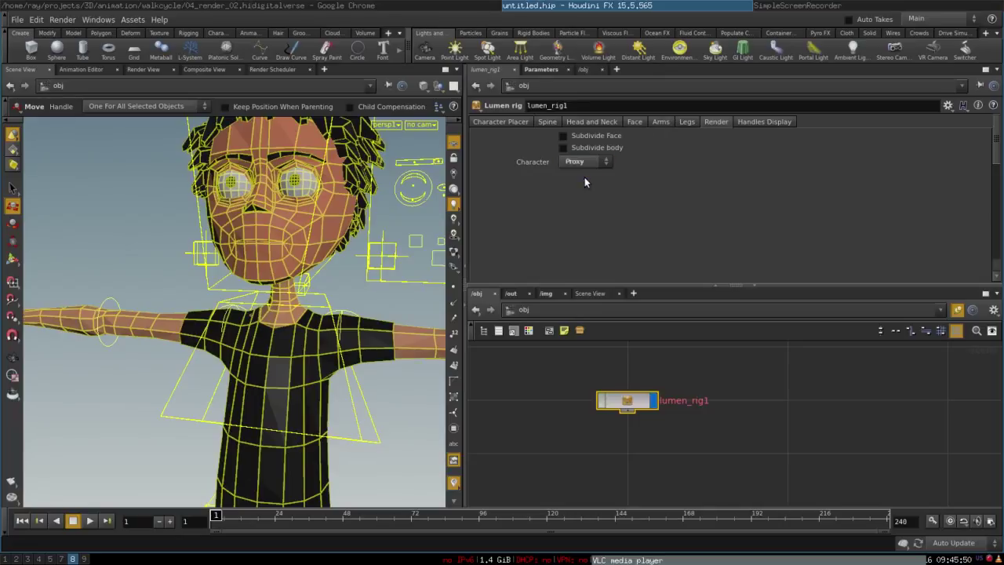
{"action": "right_click_drag", "start_coordinate": [360, 272], "coordinate": [289, 306], "text": "alt"}
{"action": "left_click_drag", "start_coordinate": [346, 314], "coordinate": [325, 307], "text": "alt"}
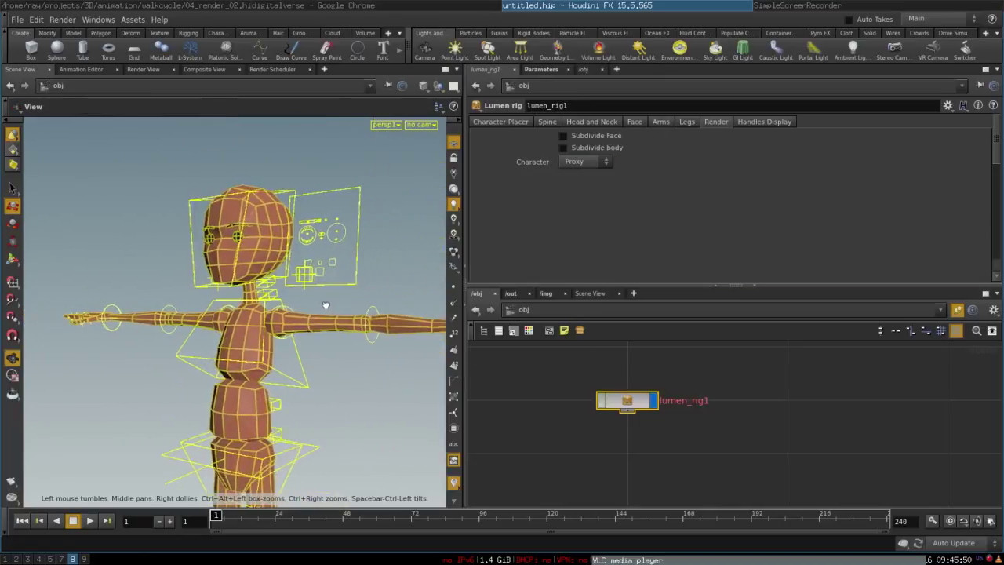
Turn off Show Handles in the rig's face settings for the eyes.
{"action": "left_click", "coordinate": [634, 121]}
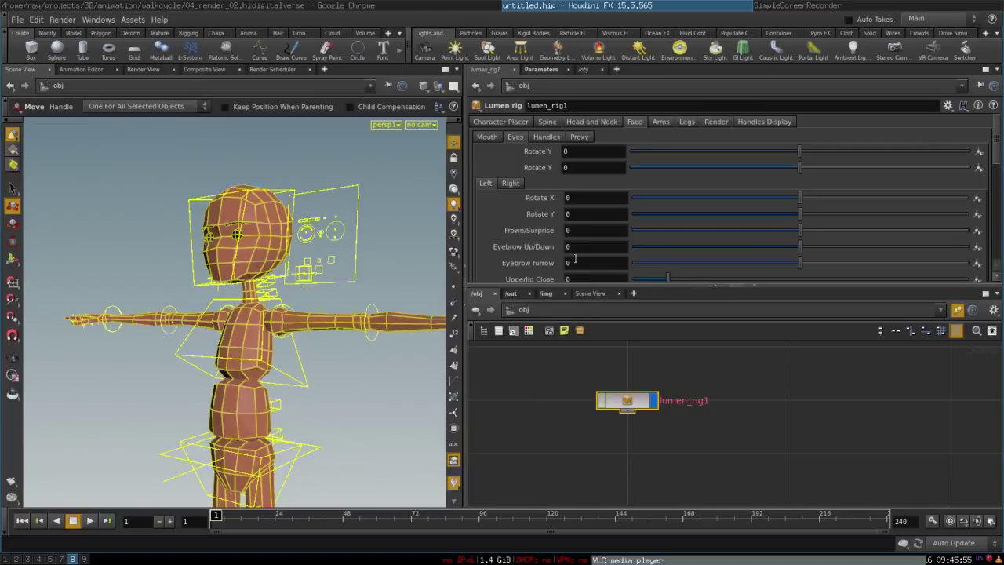
{"action": "scroll", "coordinate": [536, 248], "scroll_direction": "down", "scroll_amount": 3}
{"action": "scroll", "coordinate": [537, 248], "scroll_direction": "down", "scroll_amount": 1}
{"action": "left_click", "coordinate": [563, 220]}
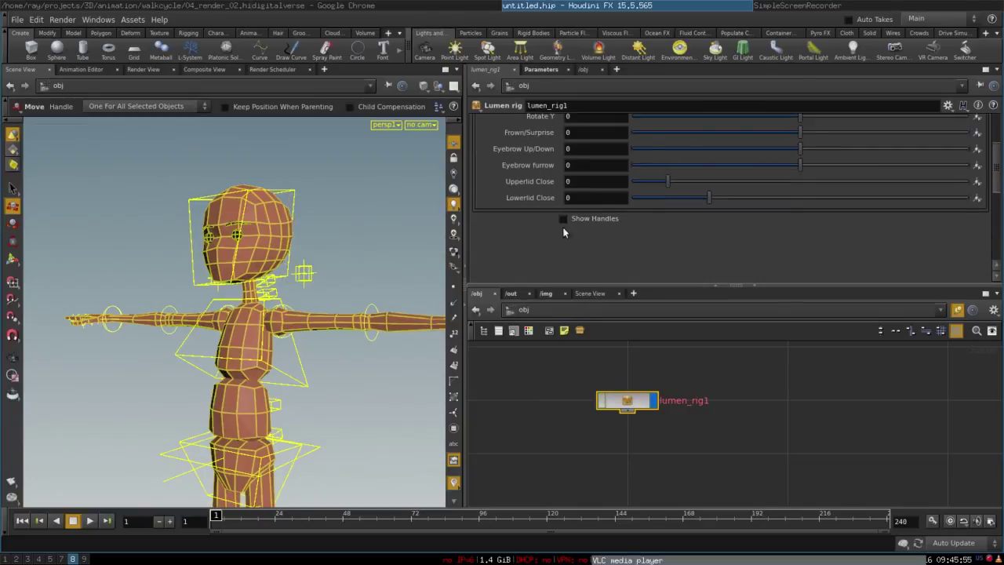
{"action": "scroll", "coordinate": [564, 223], "scroll_direction": "up", "scroll_amount": 4}
Show the leg settings, try rotating the proxy's chest control, and undo the rotation.
{"action": "left_click", "coordinate": [686, 122]}
{"action": "right_click_drag", "start_coordinate": [269, 311], "coordinate": [326, 430], "text": "alt"}
{"action": "middle_click_drag", "start_coordinate": [327, 406], "coordinate": [368, 284], "text": "alt"}
{"action": "right_click_drag", "start_coordinate": [310, 272], "coordinate": [272, 286], "text": "alt"}
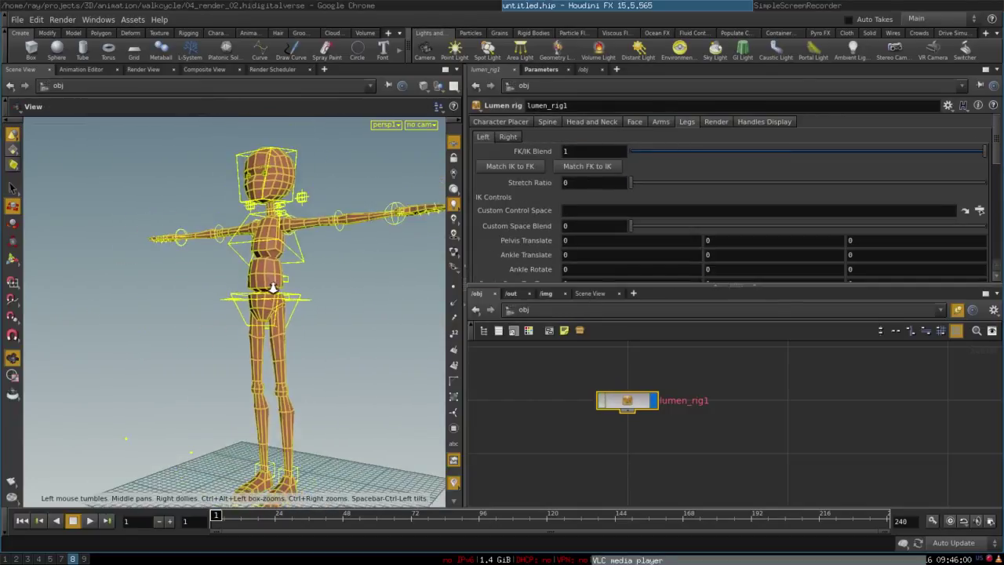
{"action": "left_click_drag", "start_coordinate": [273, 287], "coordinate": [265, 306], "text": "alt"}
{"action": "key", "text": "r"}
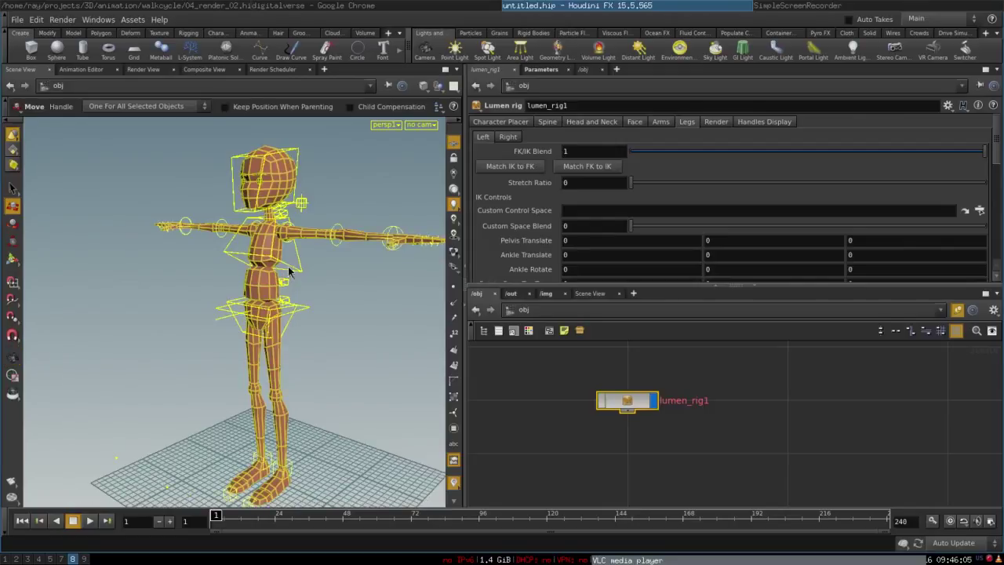
{"action": "left_click", "coordinate": [284, 267]}
{"action": "left_click_drag", "start_coordinate": [274, 257], "coordinate": [265, 252]}
{"action": "key", "text": "ctrl+z"}
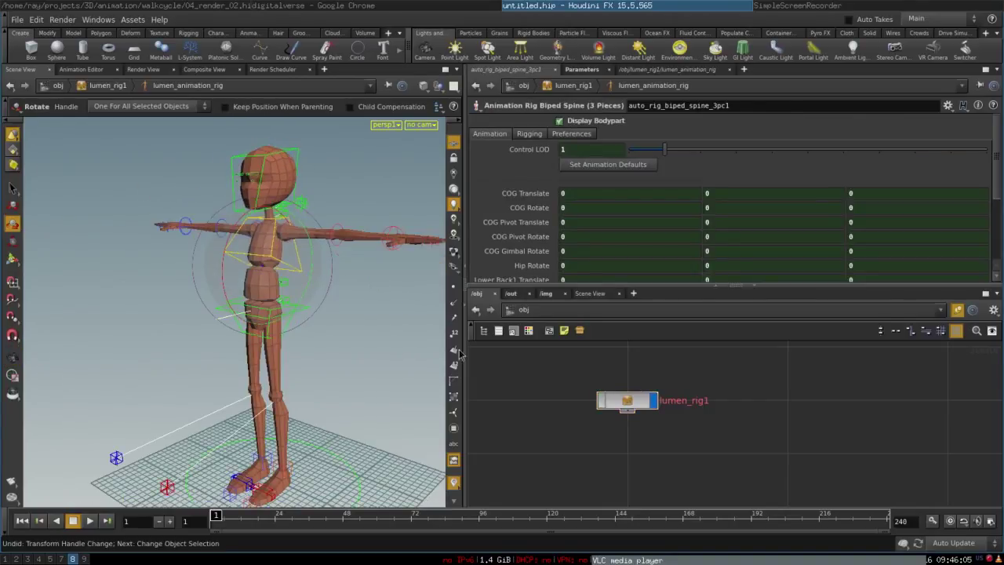
Lock the lumen_rig1 node again by matching it to its current definition.
{"action": "left_click", "coordinate": [614, 398]}
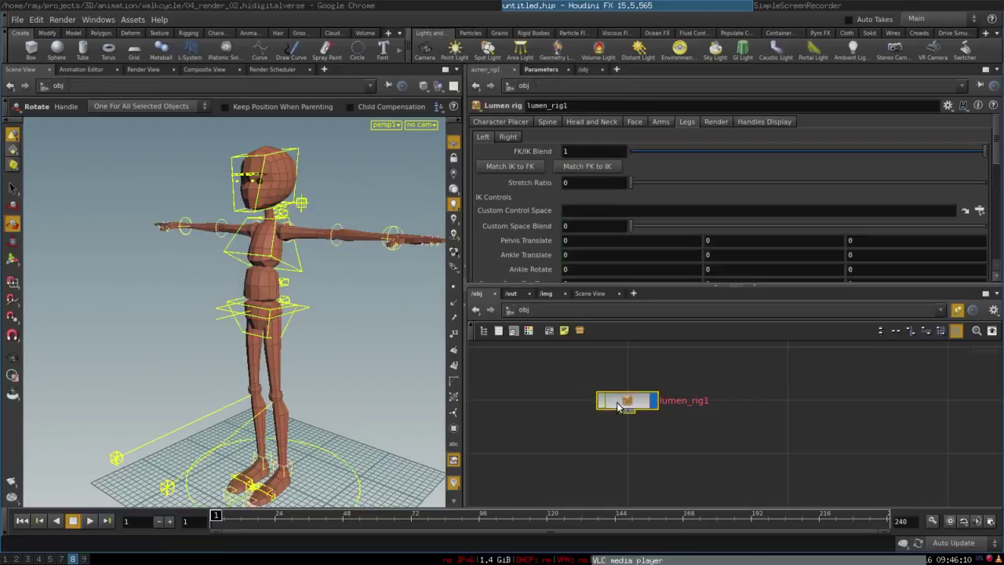
{"action": "right_click", "coordinate": [614, 400]}
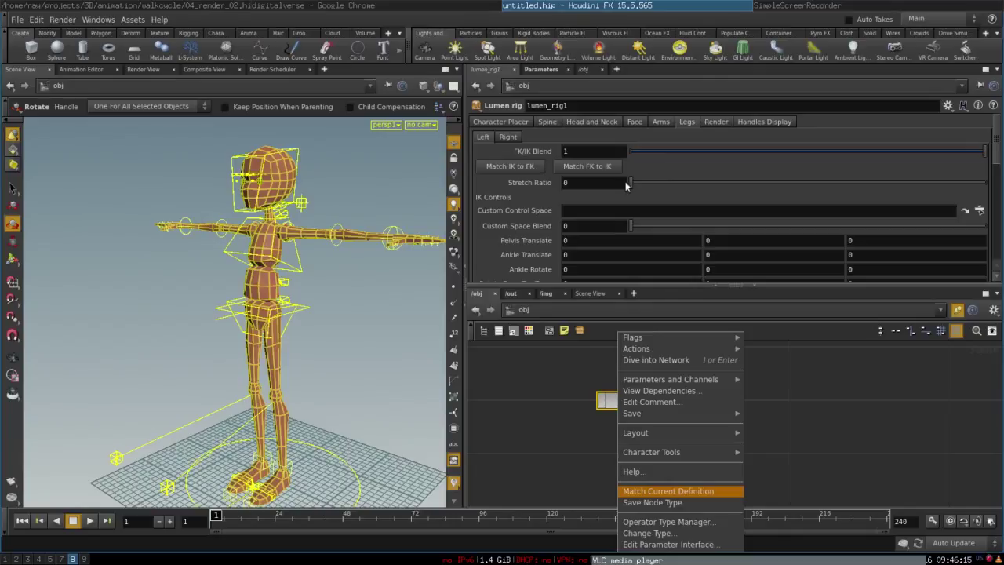
{"action": "left_click", "coordinate": [667, 491]}
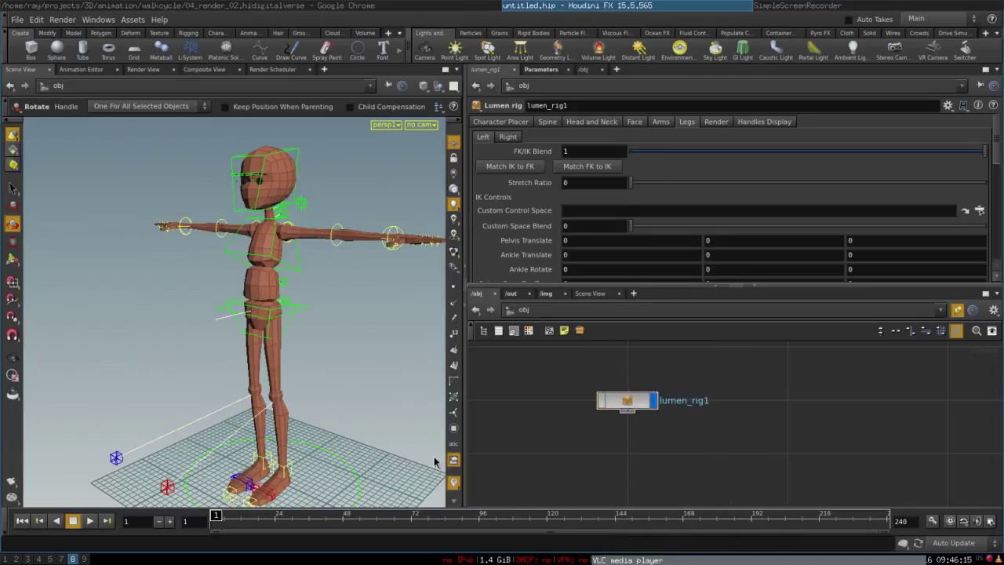
{"action": "middle_click_drag", "start_coordinate": [347, 312], "coordinate": [317, 289], "text": "alt"}
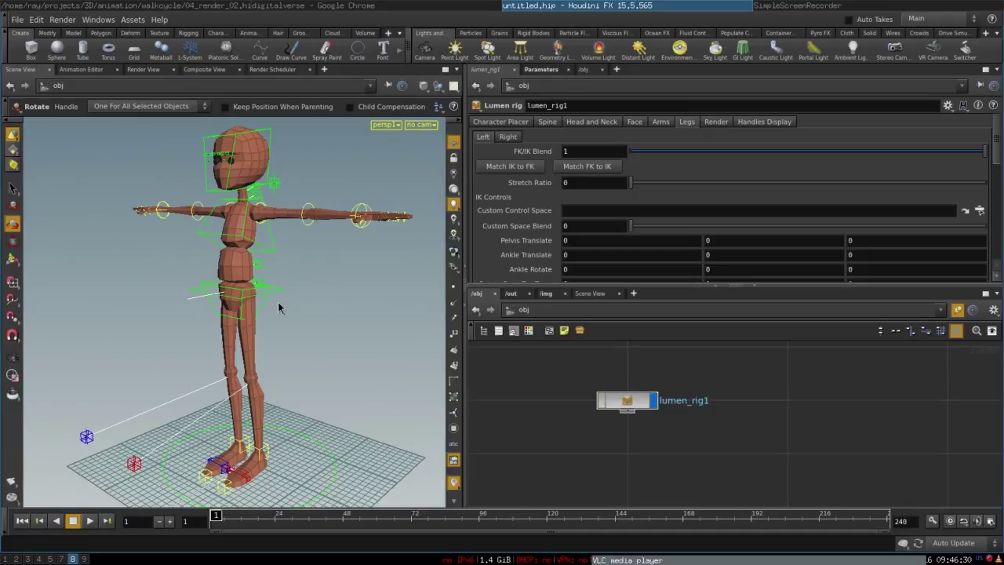
{"action": "left_click_drag", "start_coordinate": [219, 276], "coordinate": [275, 273], "text": "alt"}
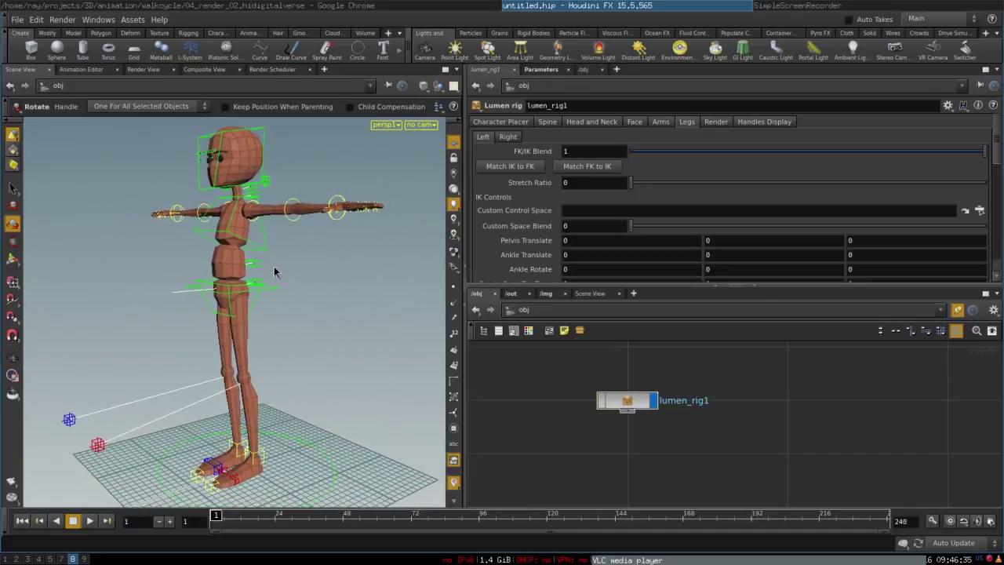